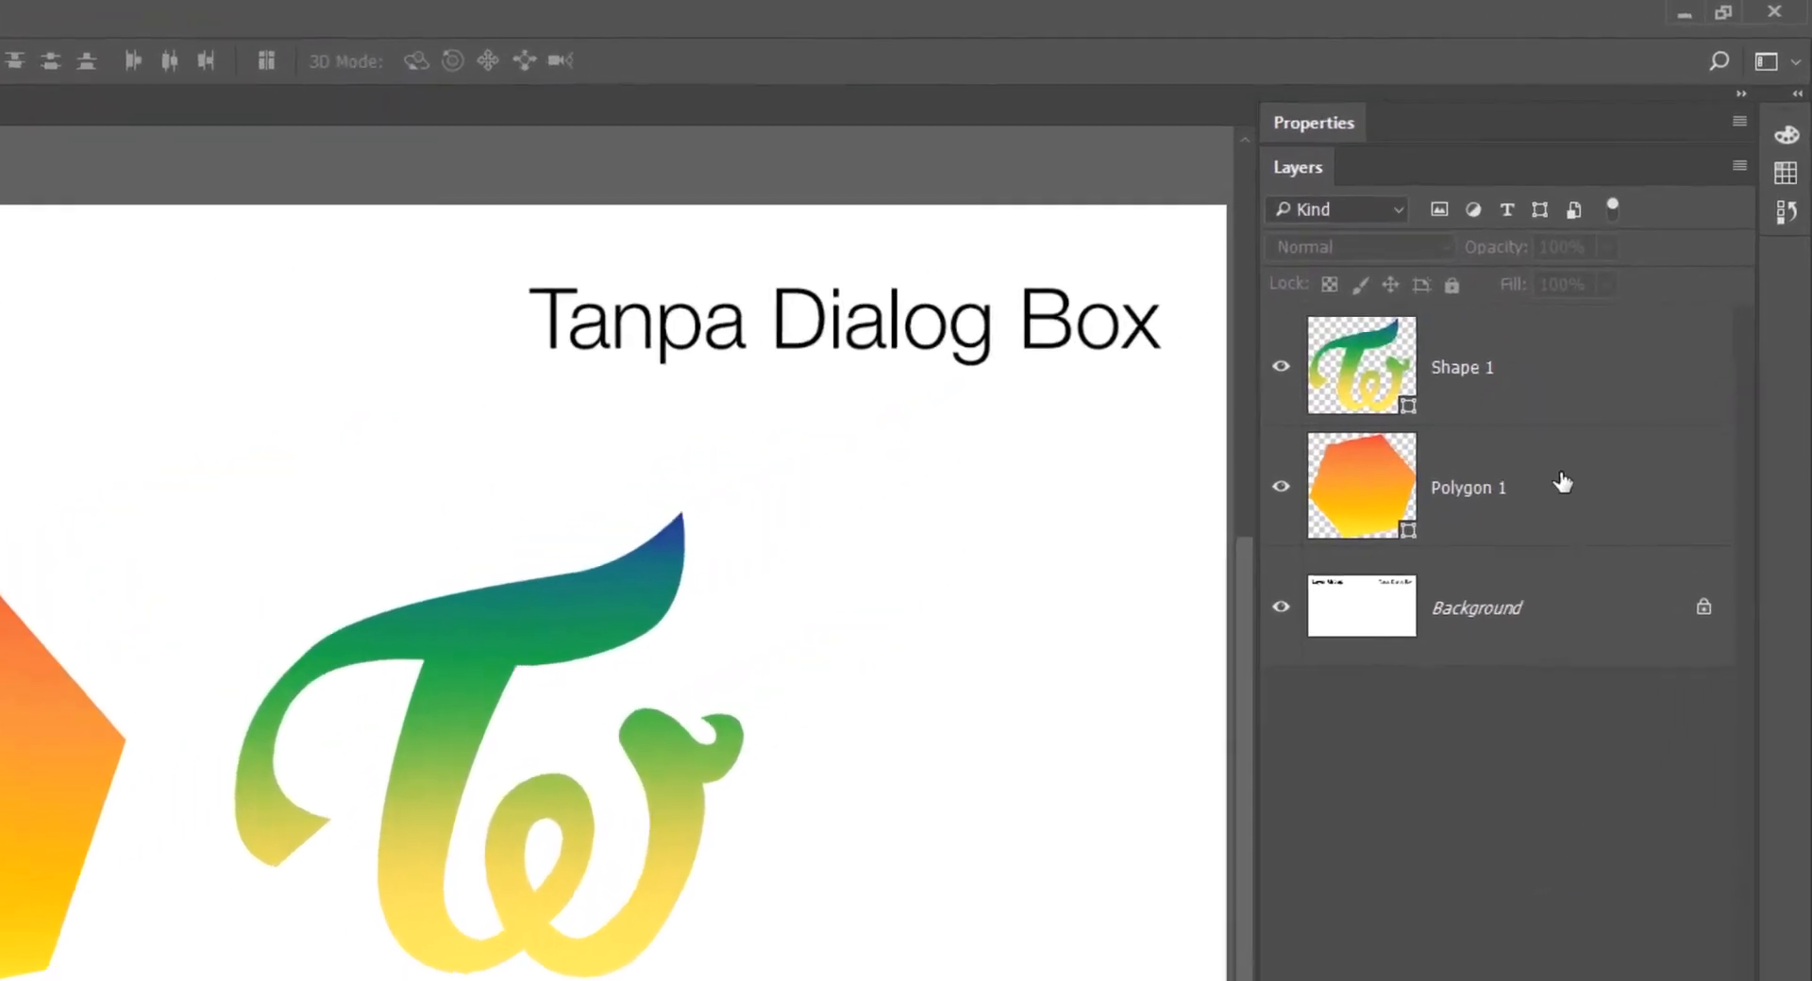
- Group the Polygon 1 and Shape 1 layers, and expand and collapse the new group to view its contents
click(1639, 332)
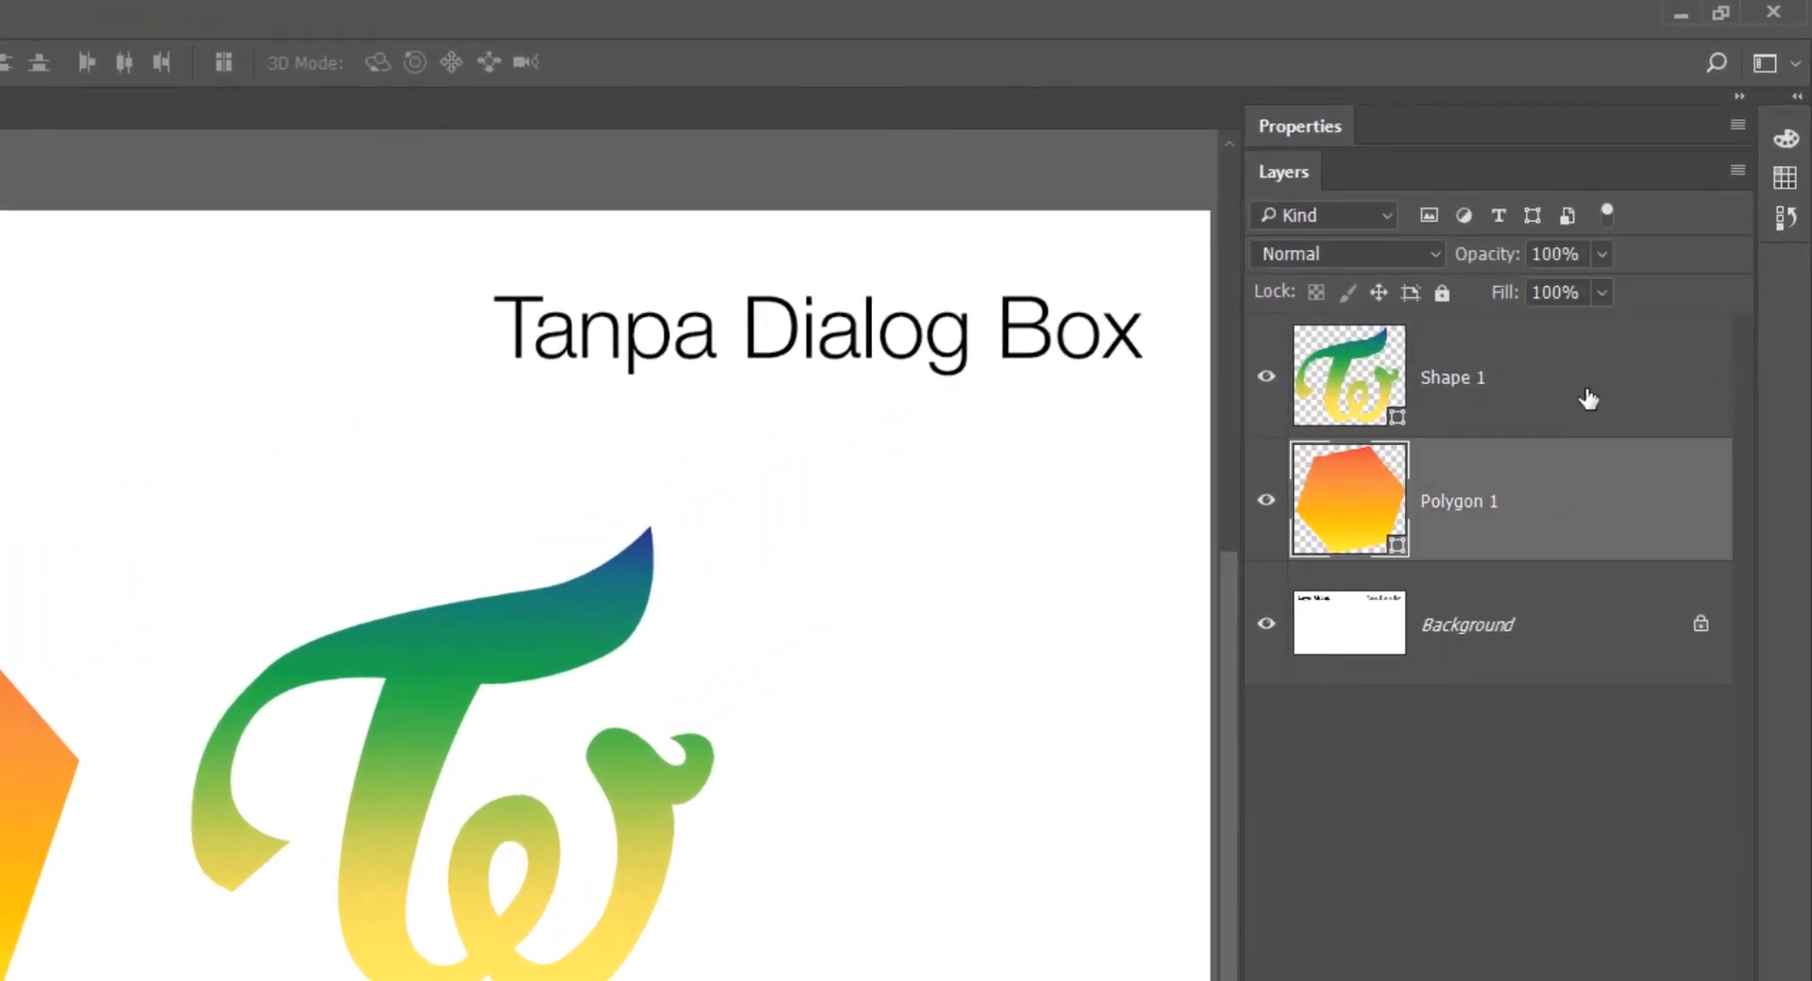
shift+click(1587, 399)
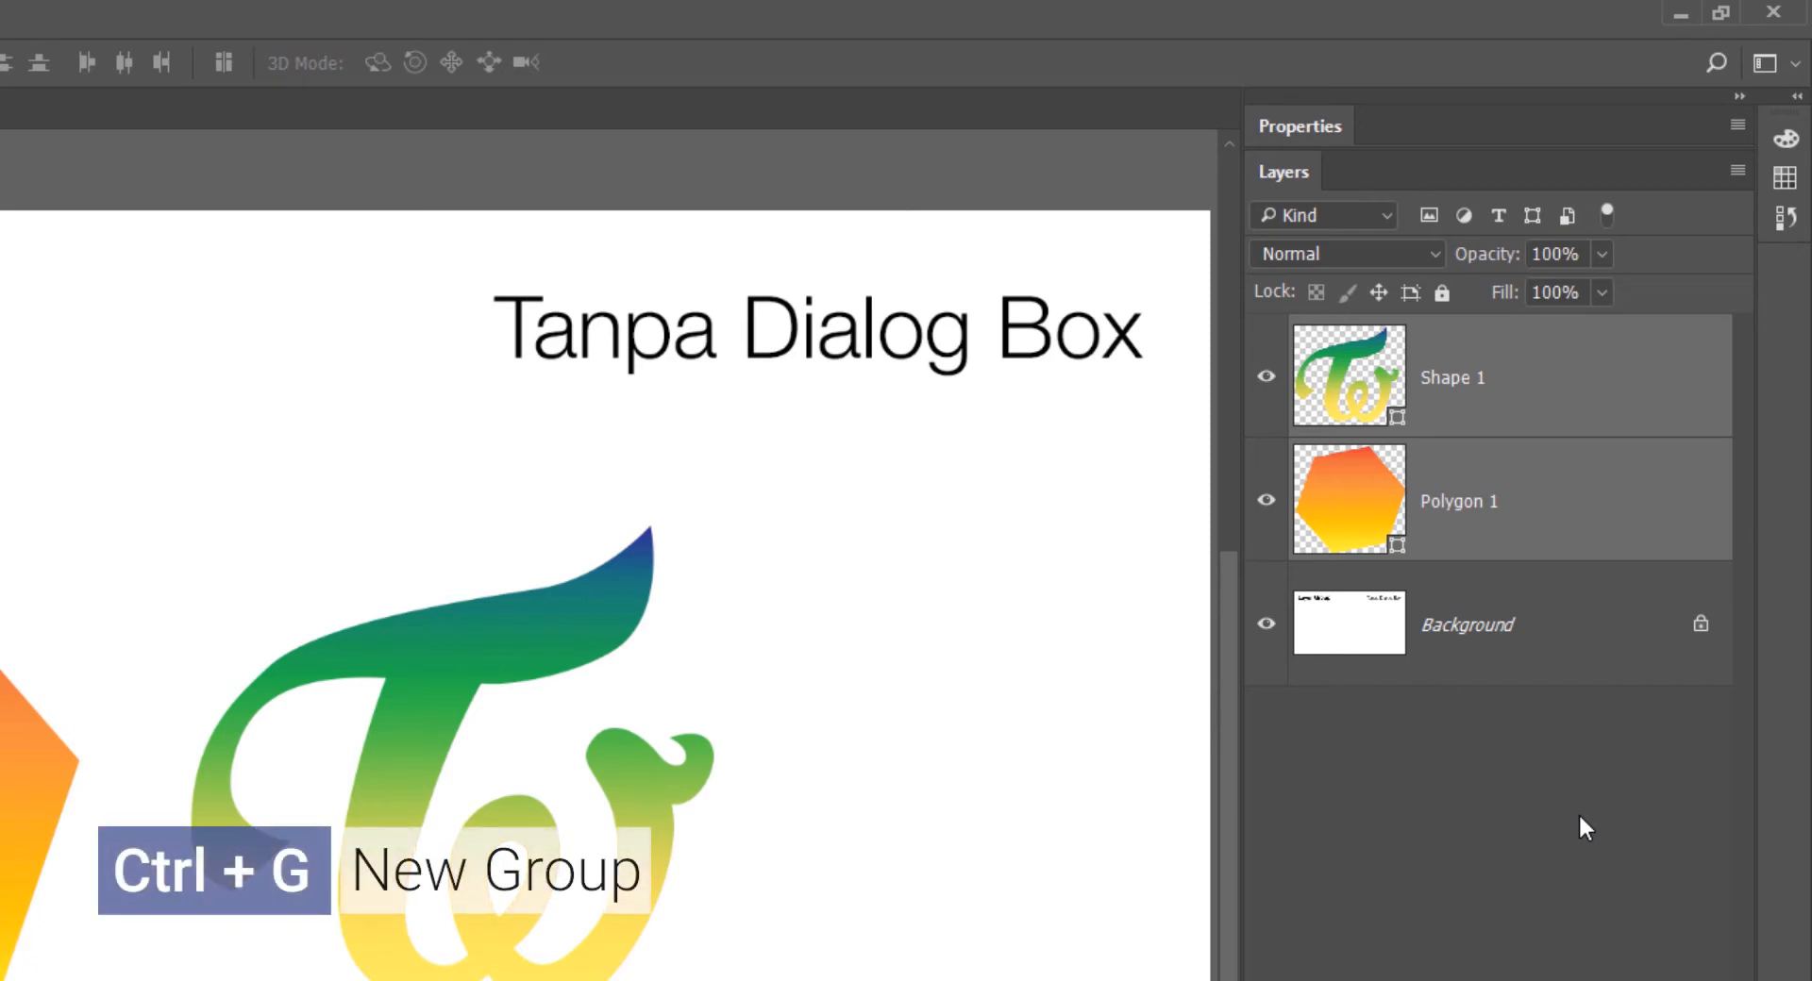
key(ctrl+g)
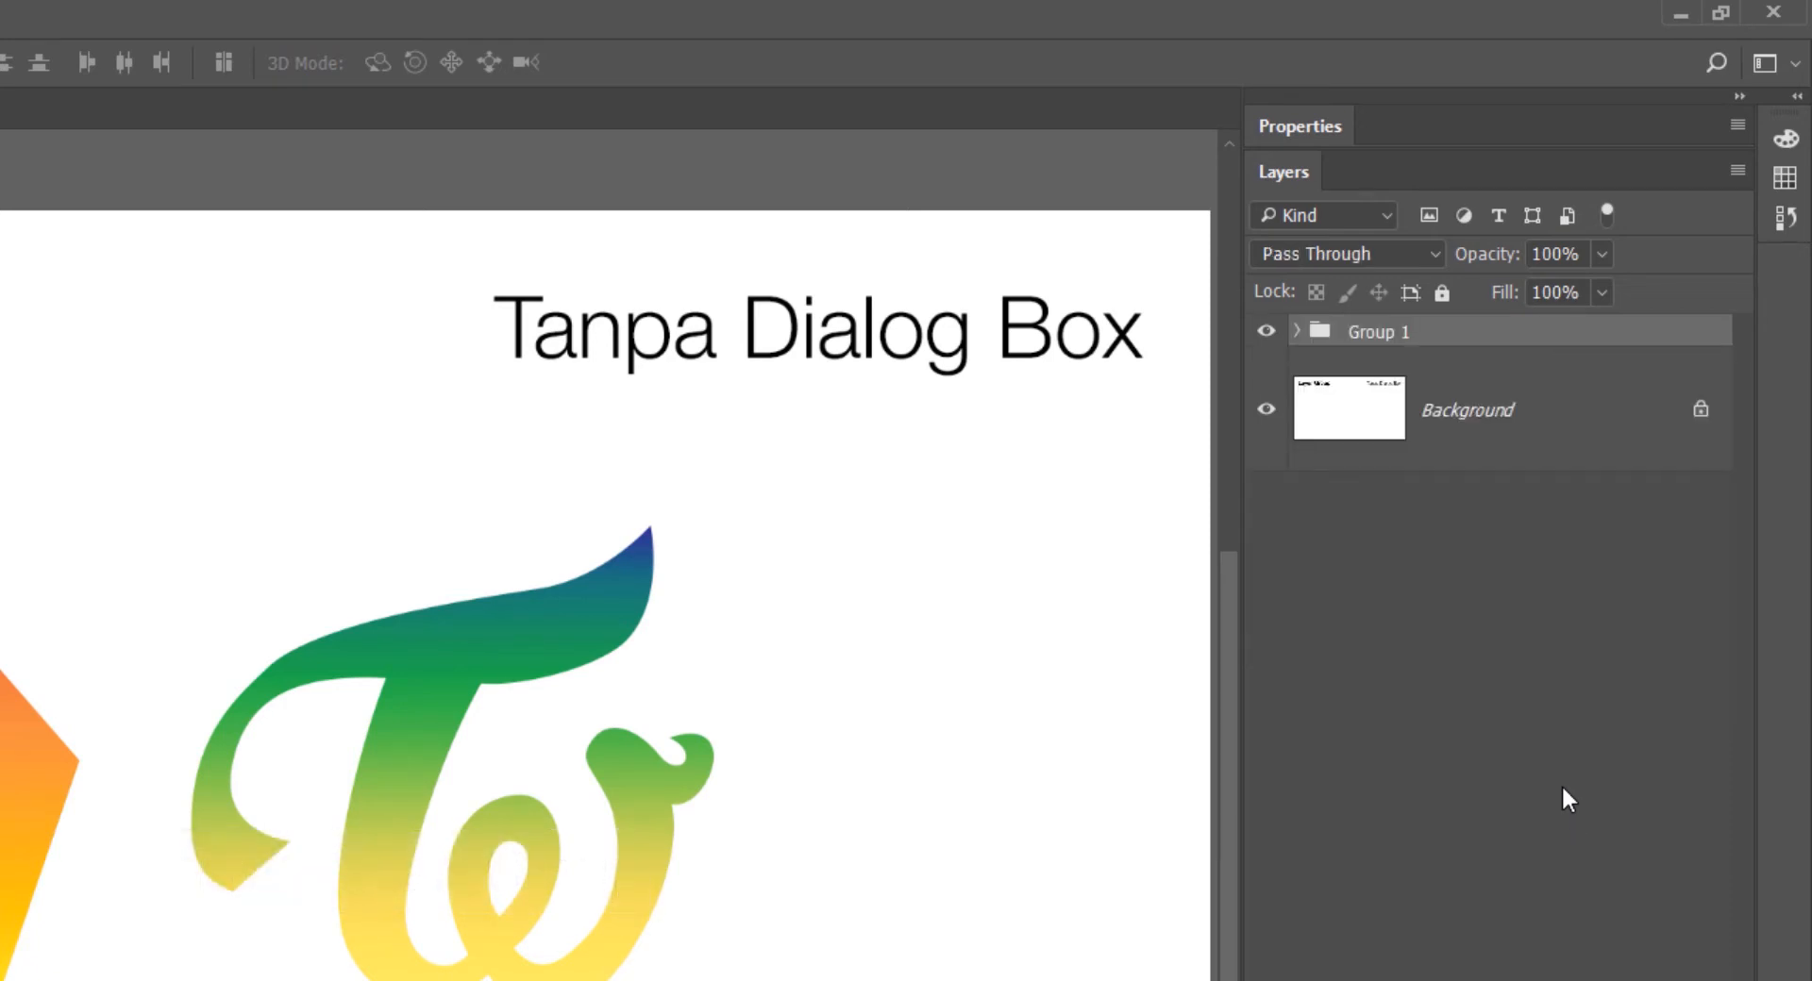
click(1297, 331)
click(1297, 331)
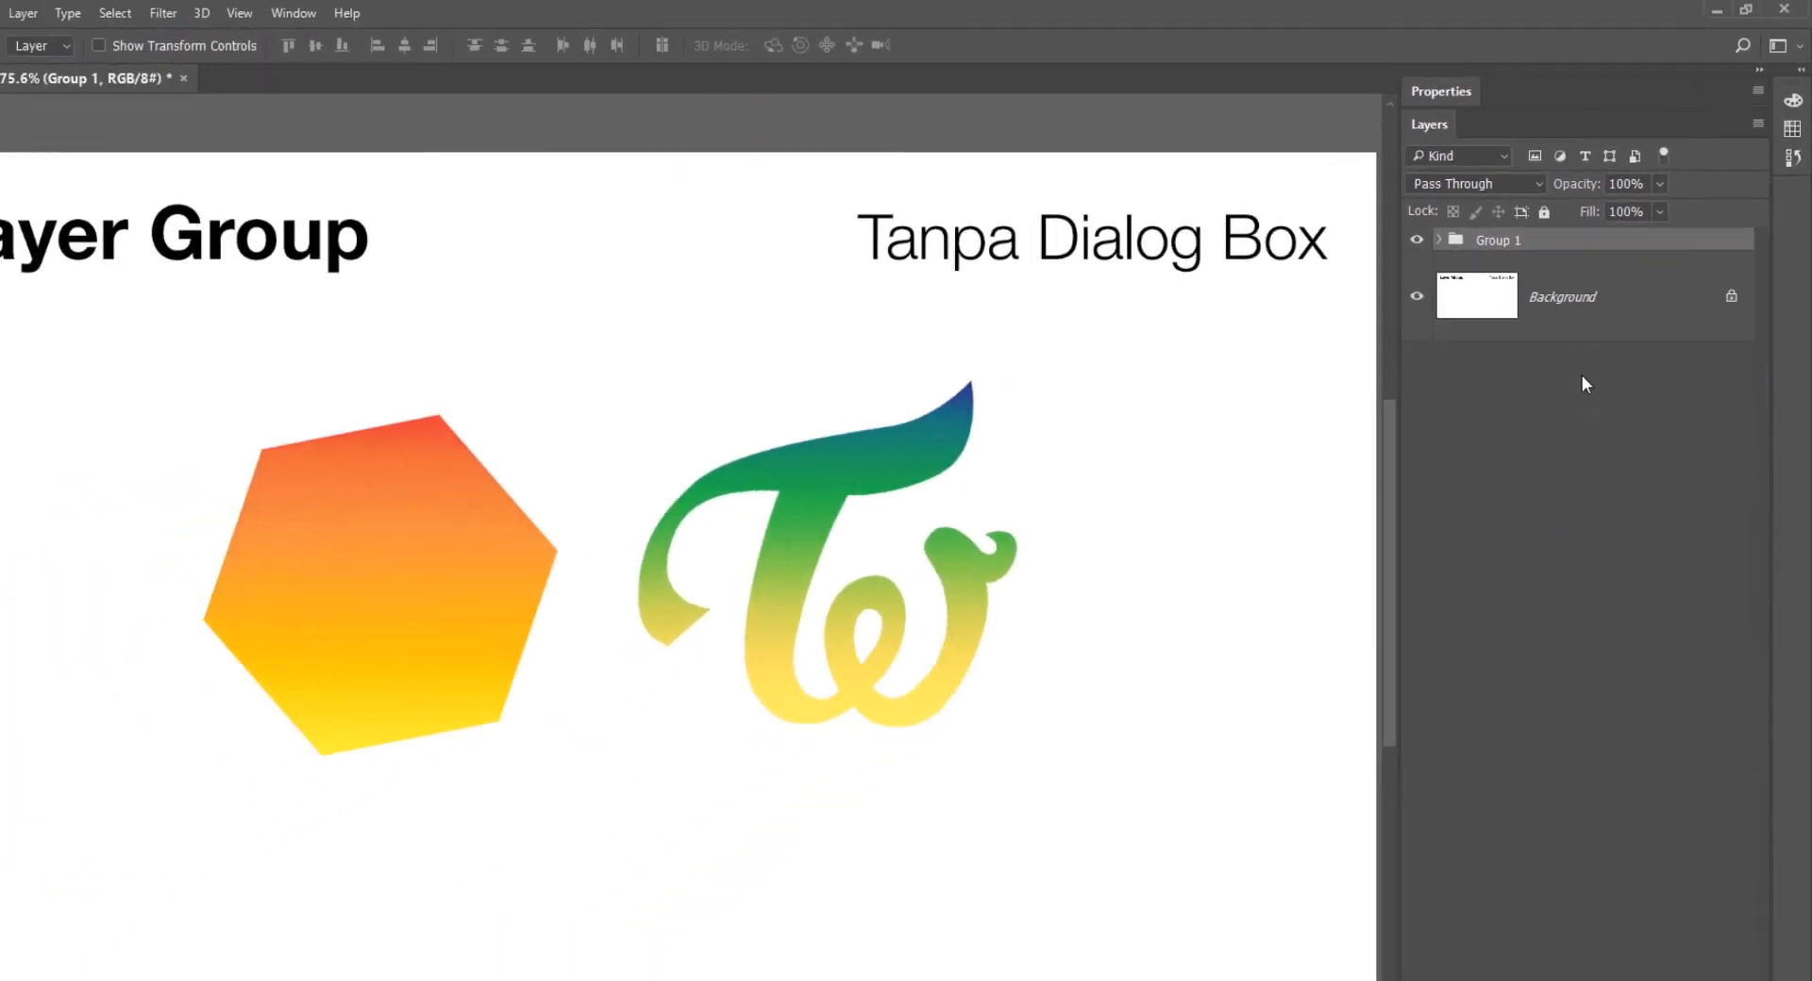
- Ungroup the two layers and clear the layer selection
key(ctrl+shift+g)
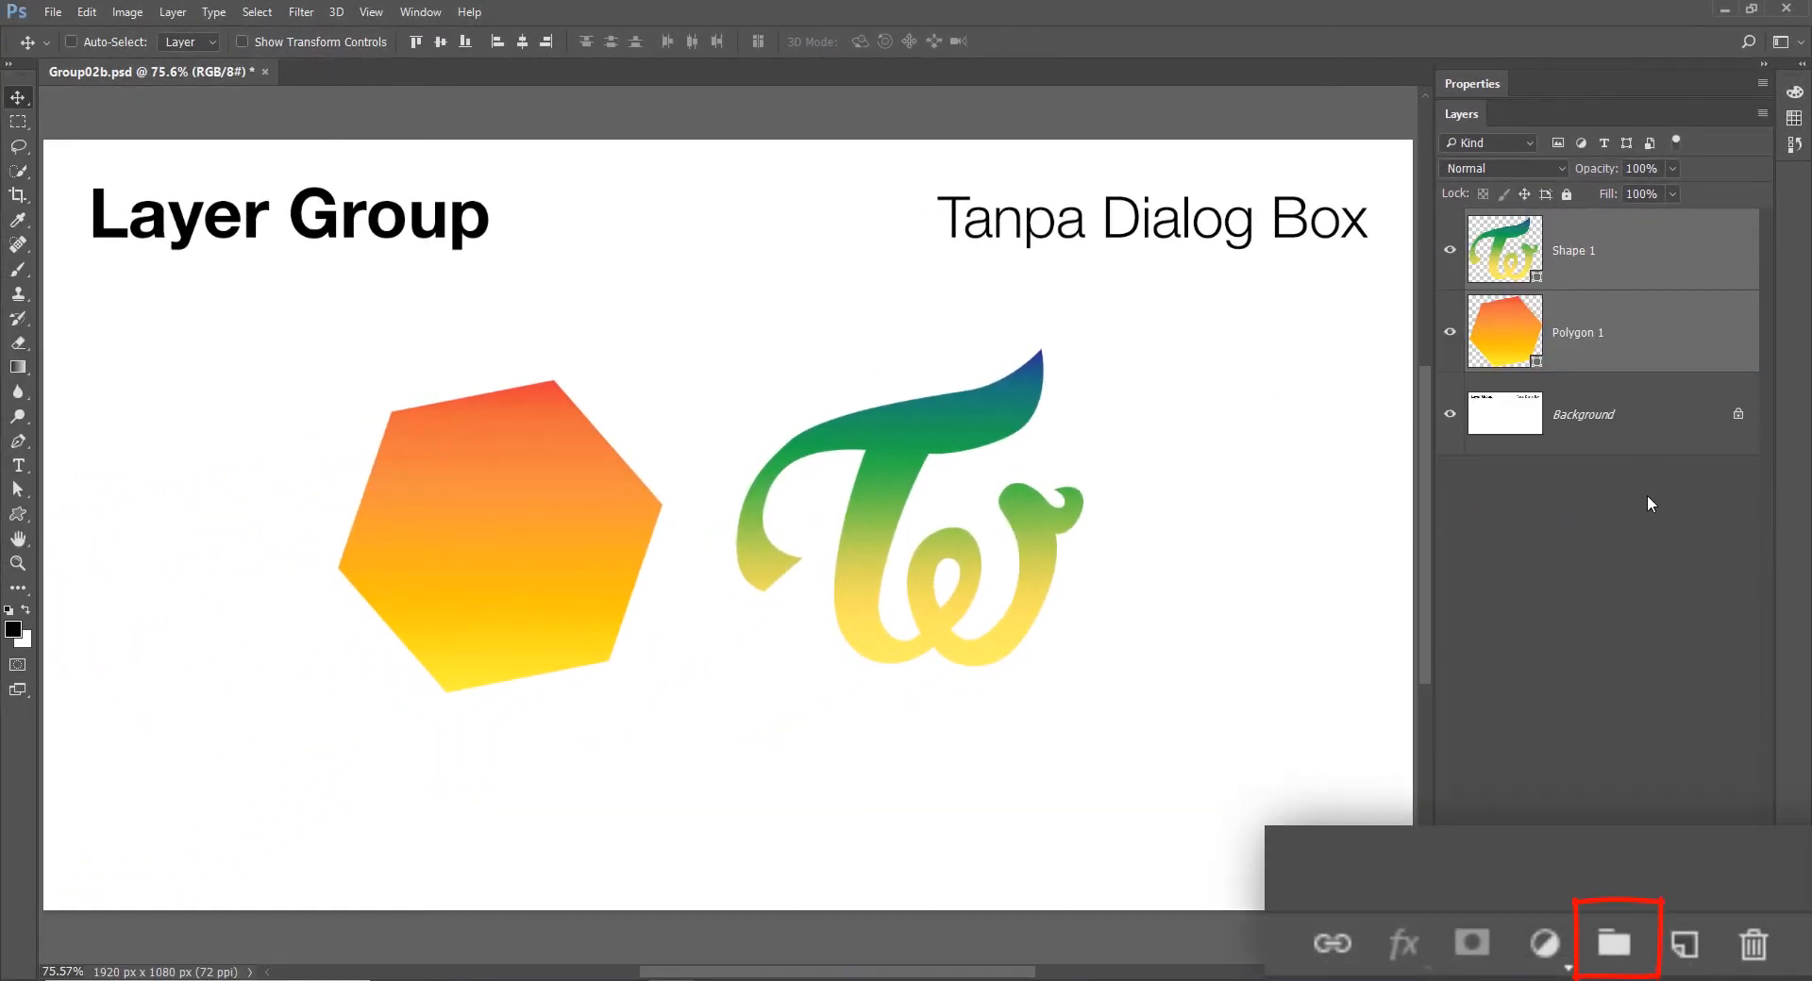
click(1712, 528)
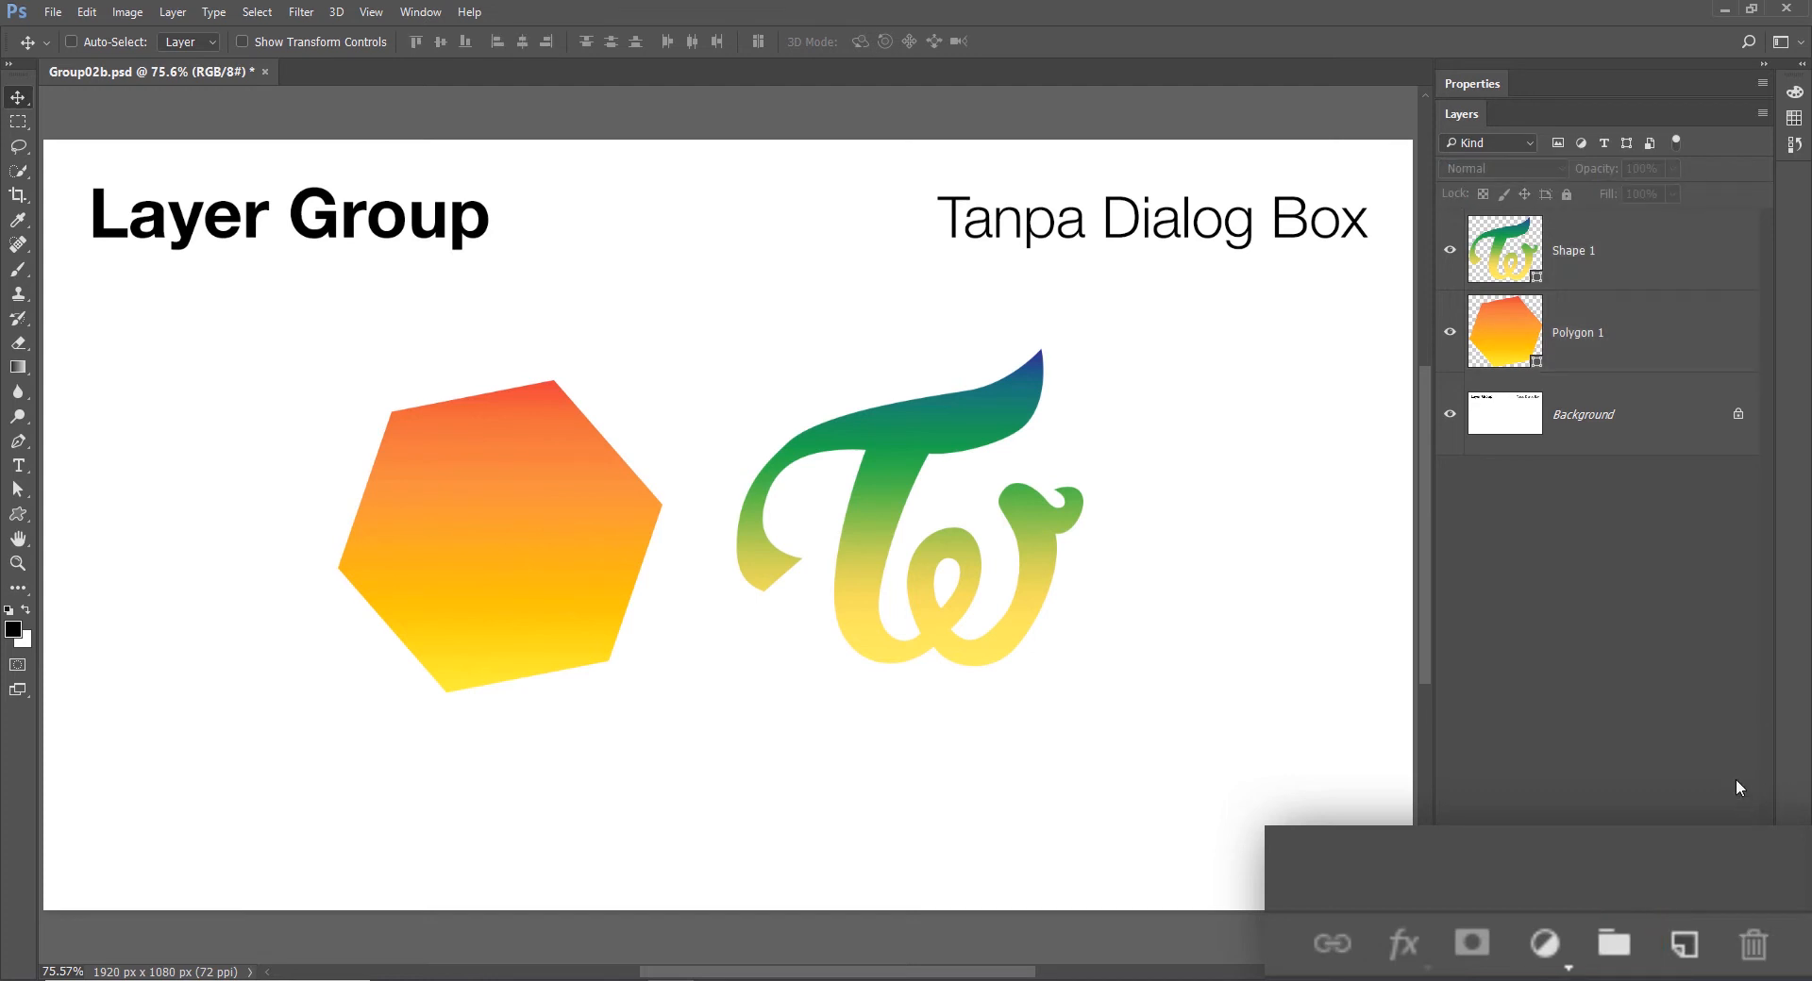
- Select the Polygon 1 and Shape 1 layers, put them in a new group without a dialog, and expand it
click(1706, 345)
ctrl+click(1698, 255)
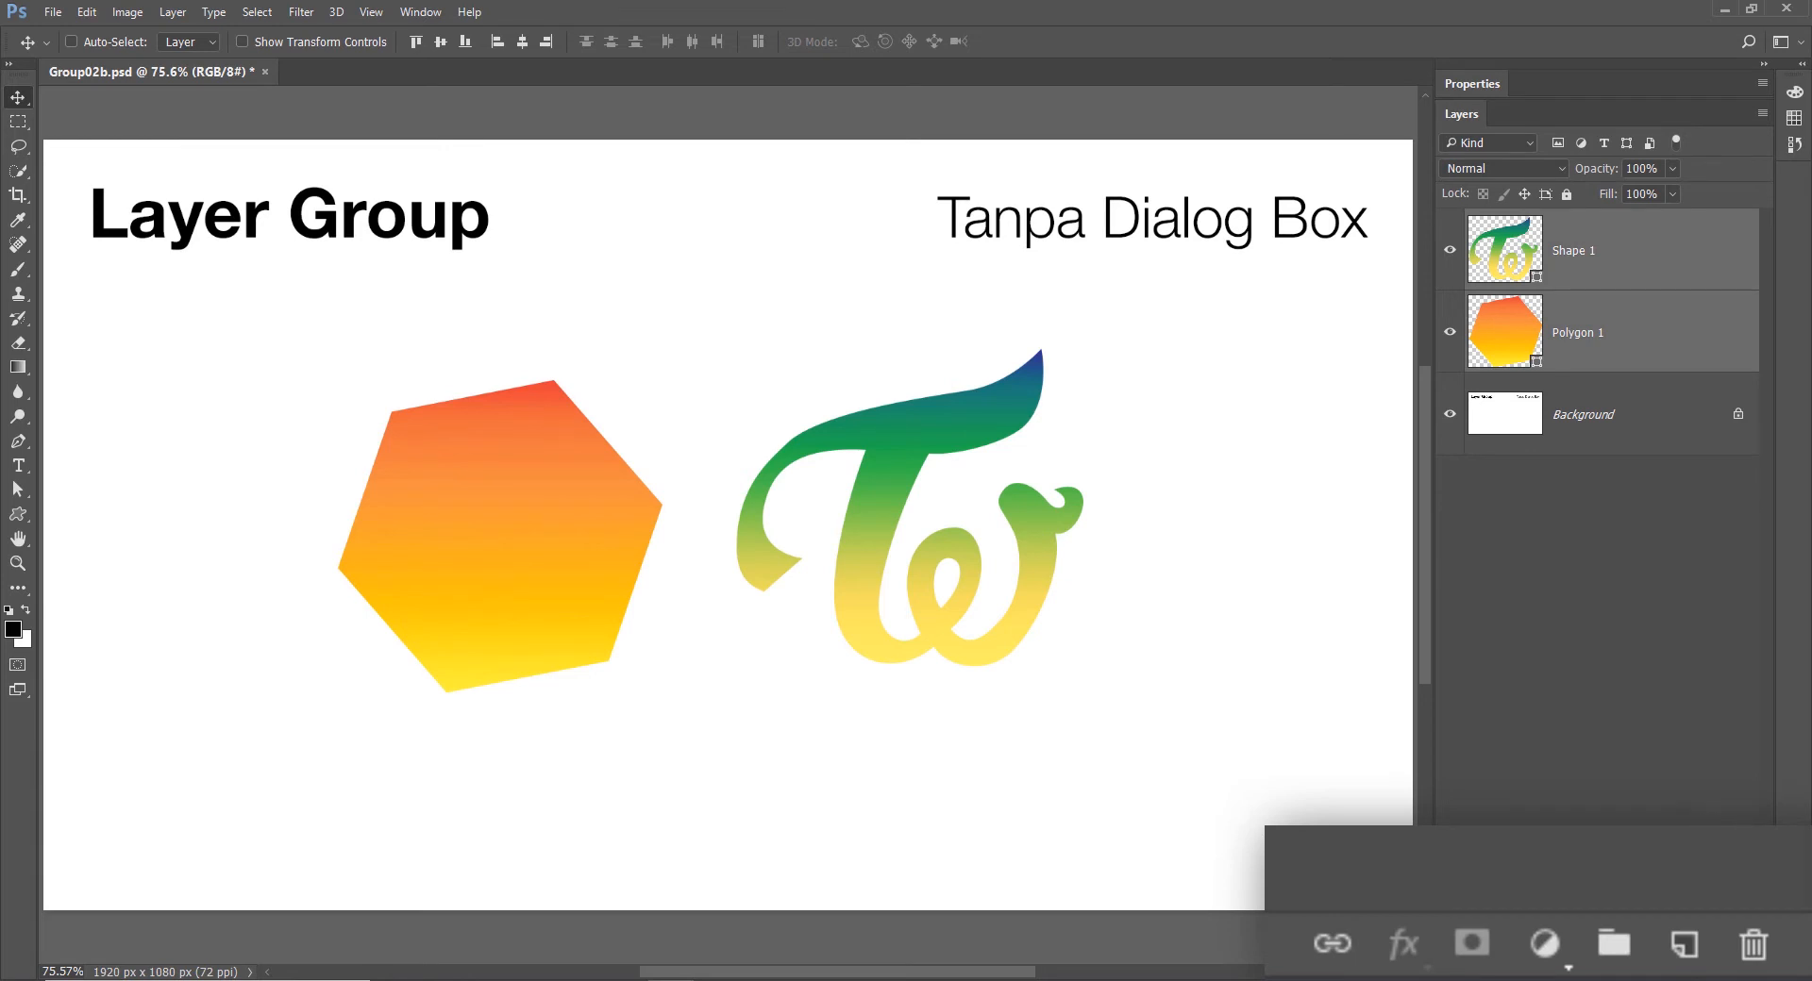
click(1690, 968)
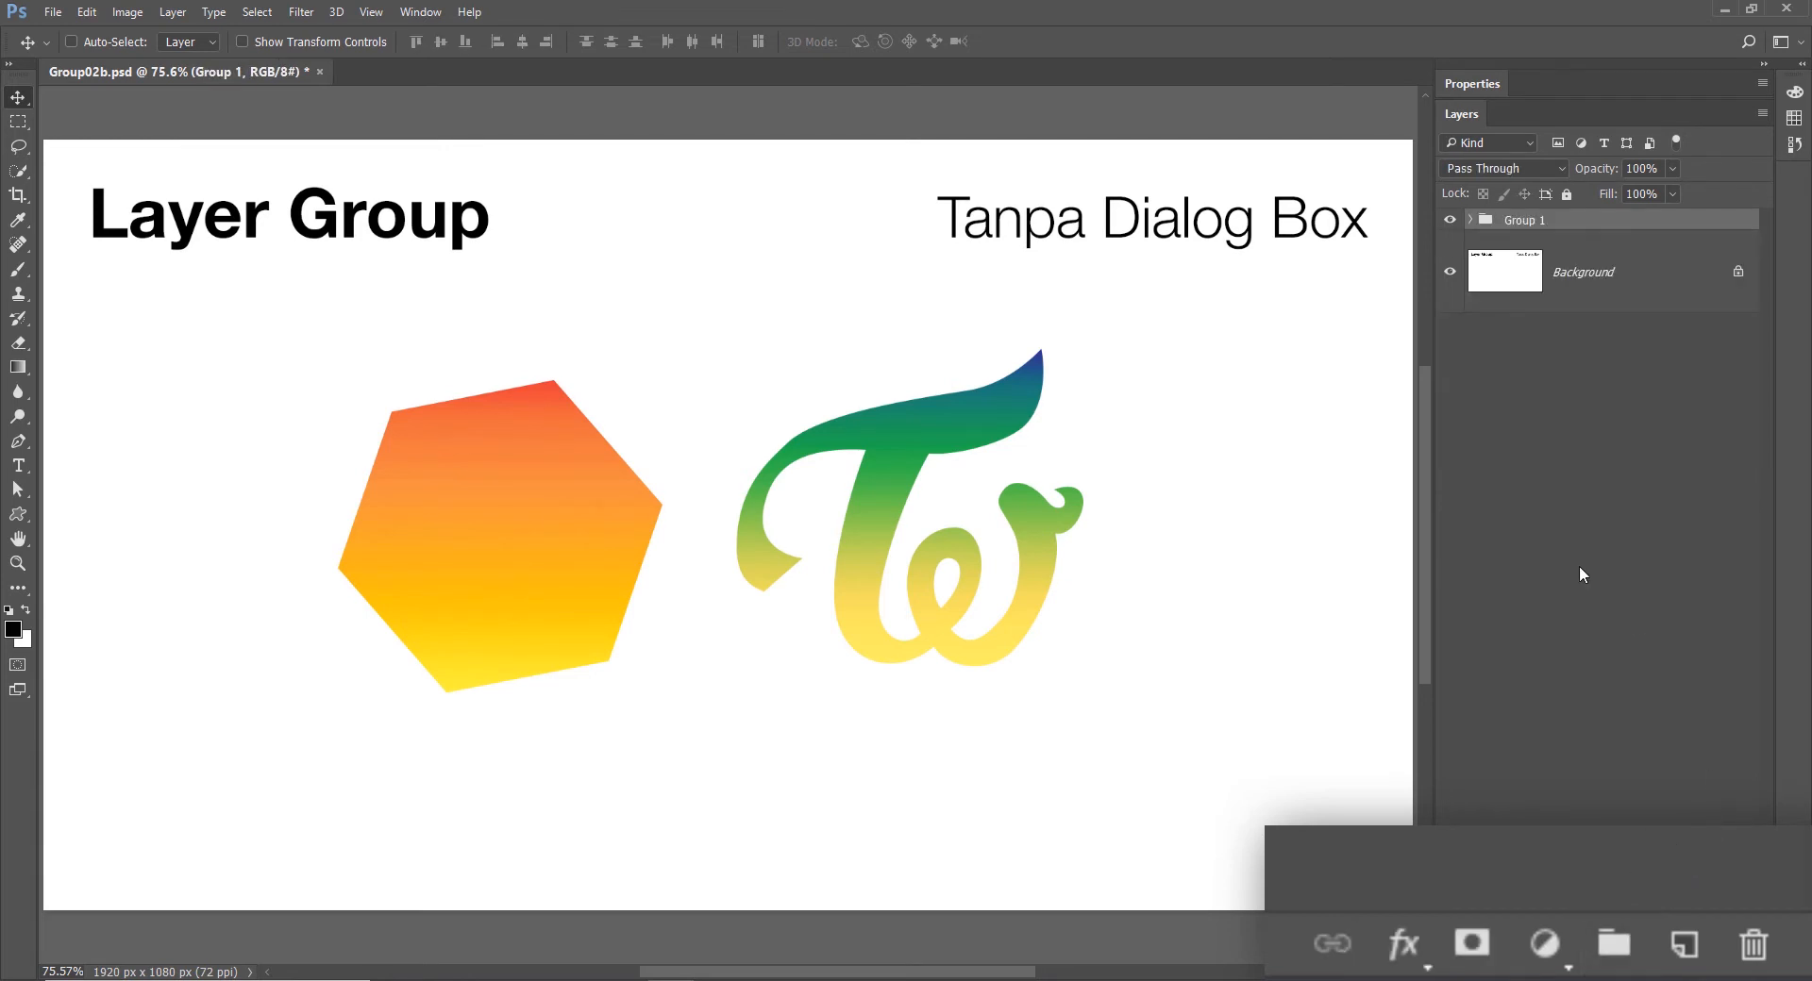
click(1470, 220)
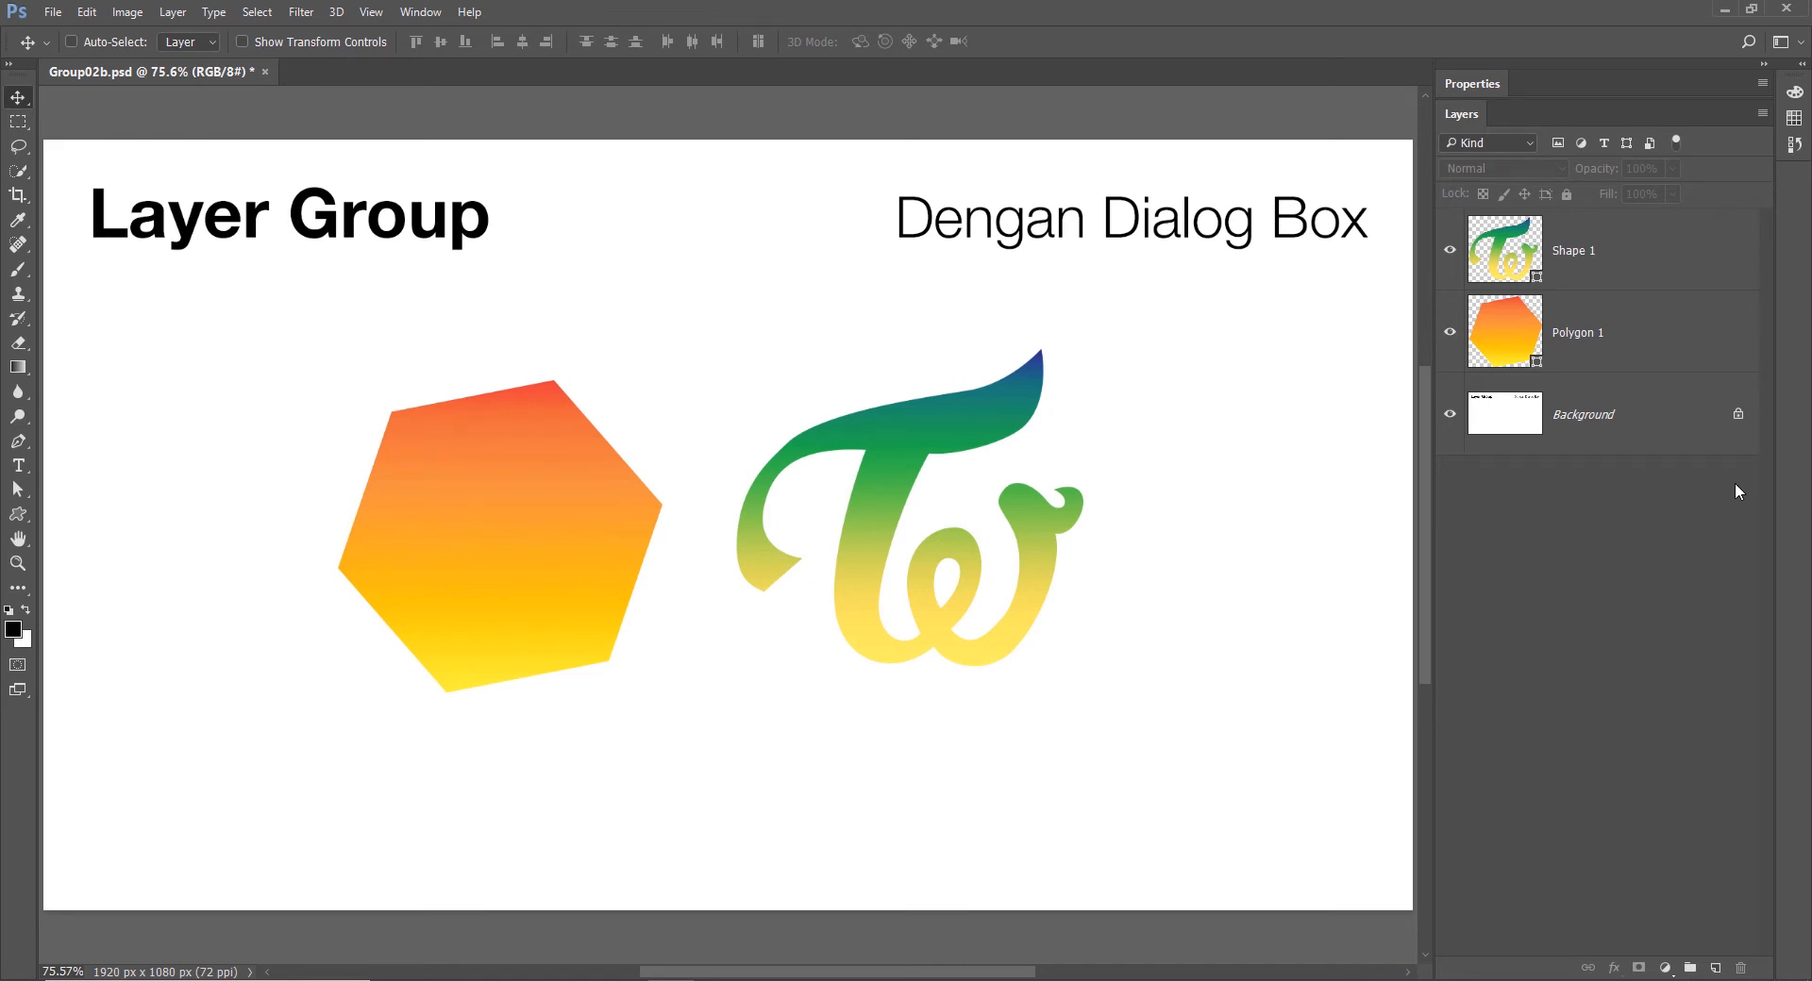
- Select the Polygon 1 and Shape 1 layers and open the New Group from Layers dialog
click(1706, 319)
shift+click(1688, 248)
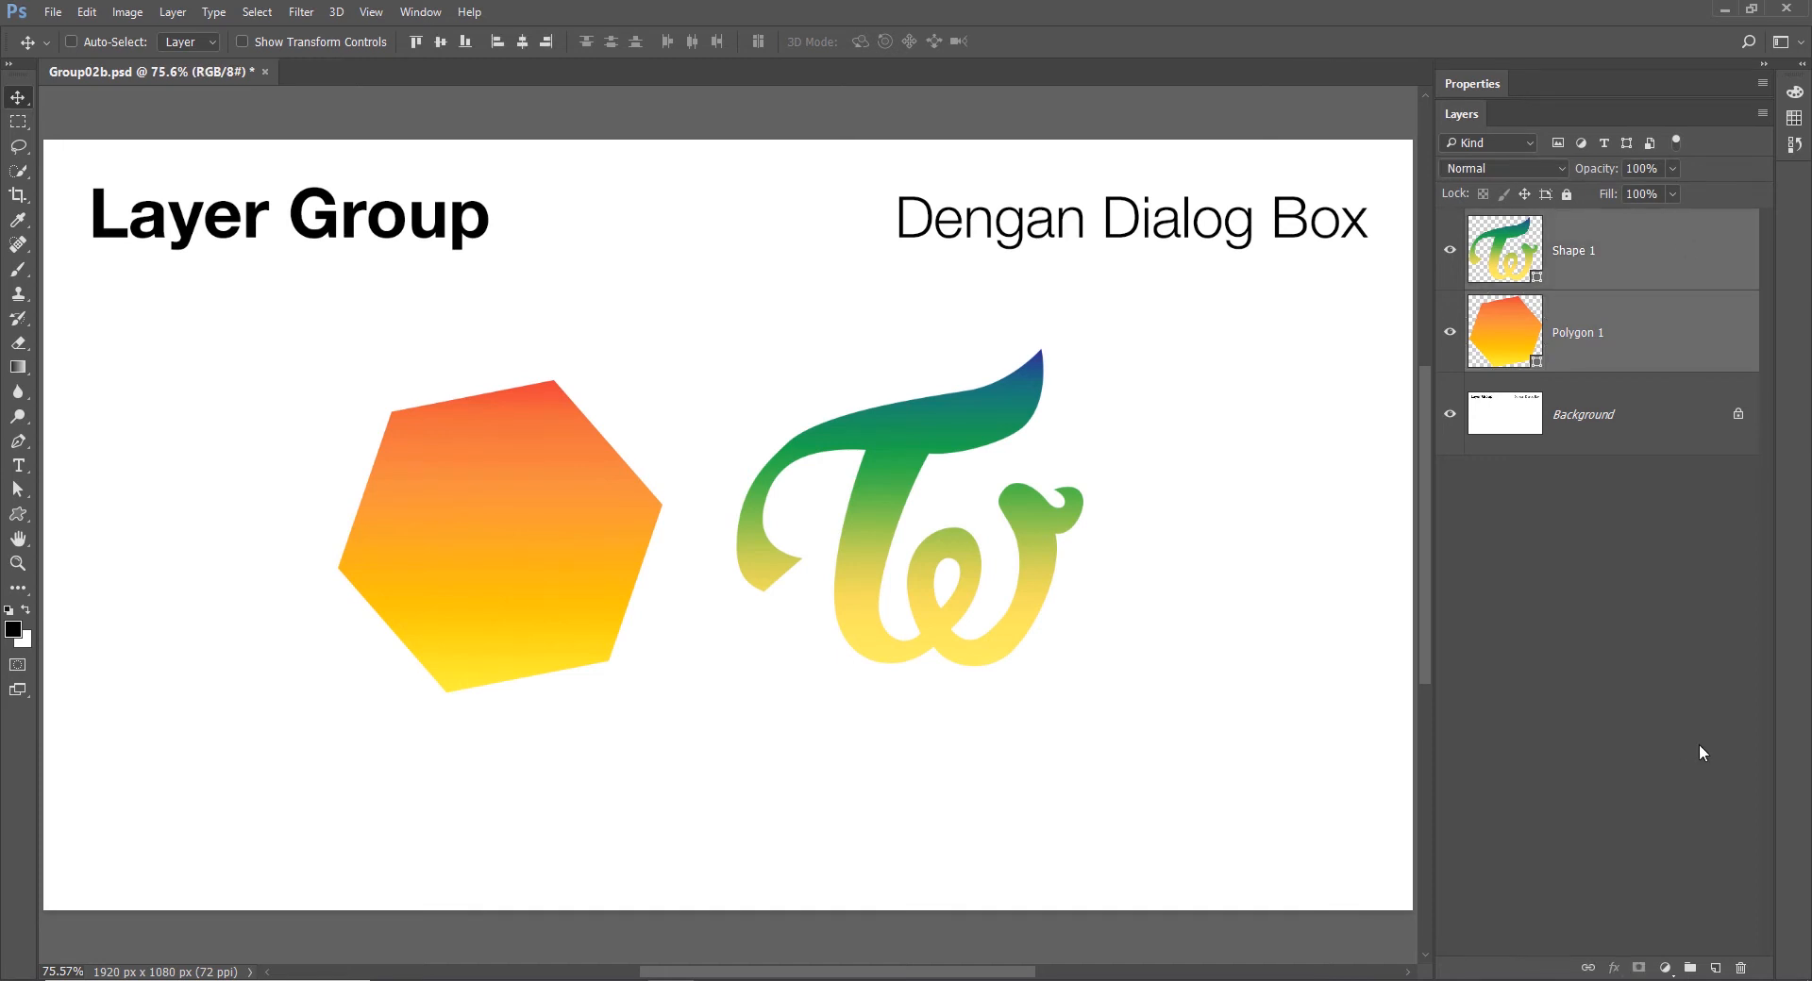
key(alt)
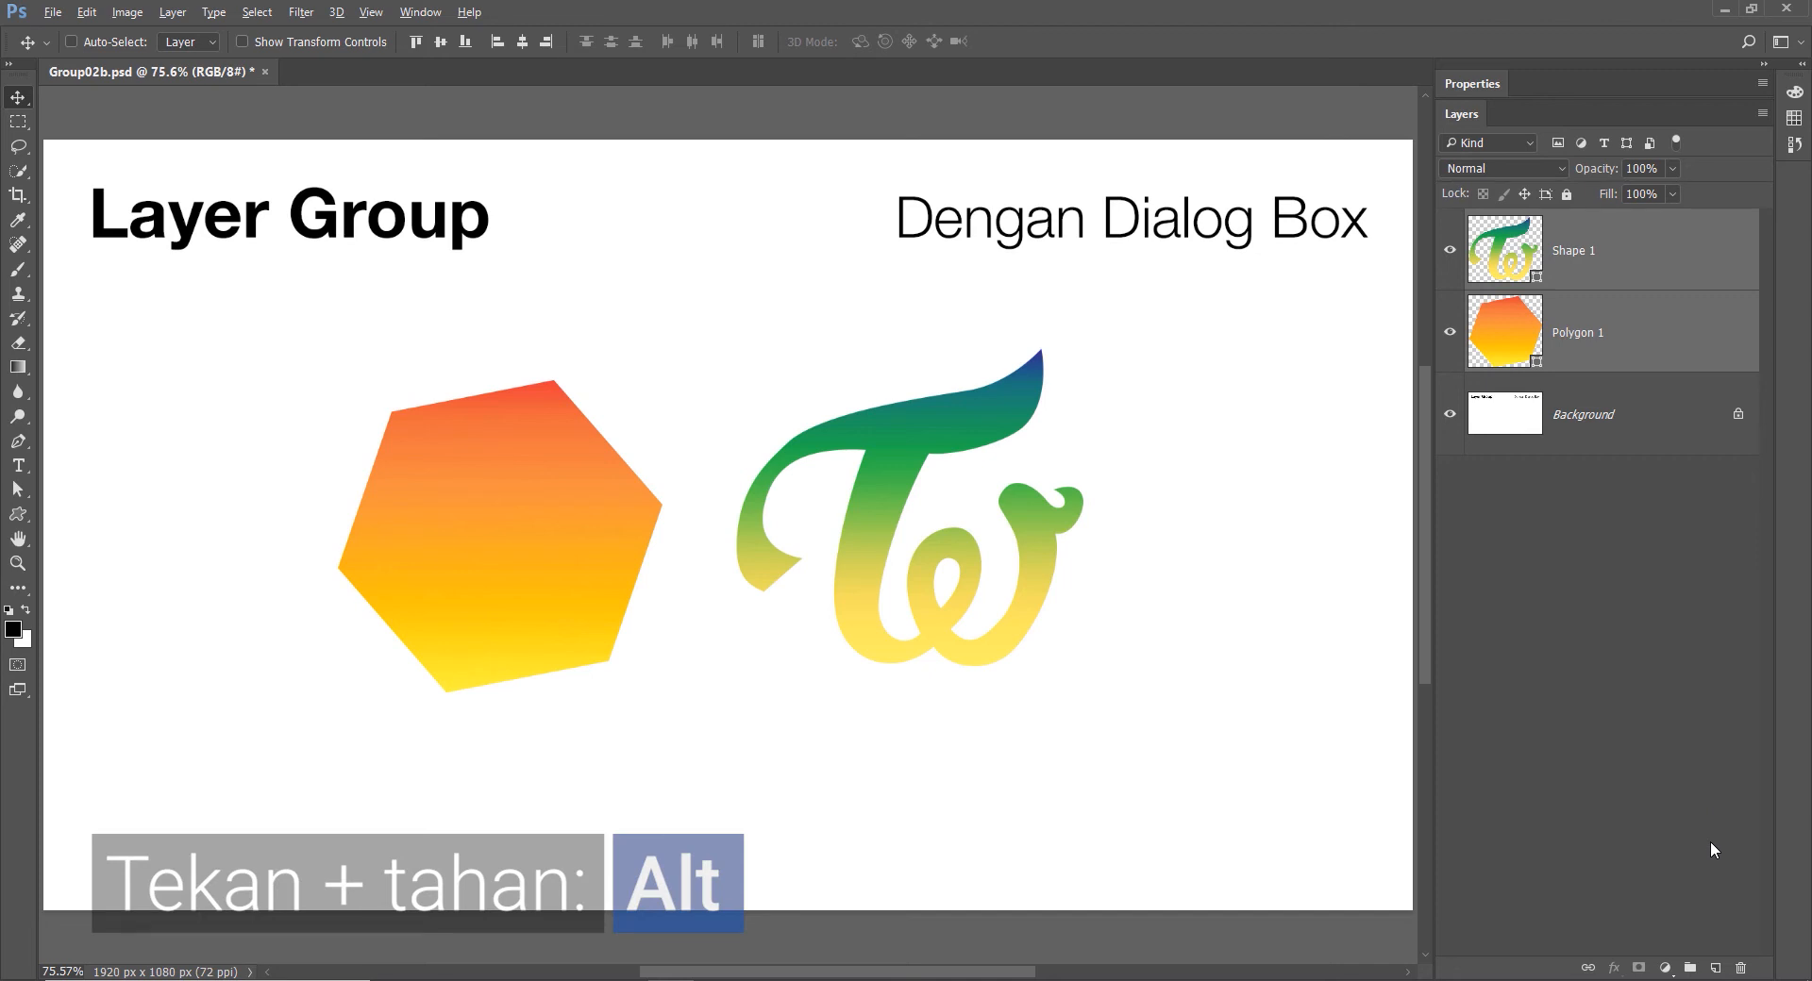
alt+click(1690, 969)
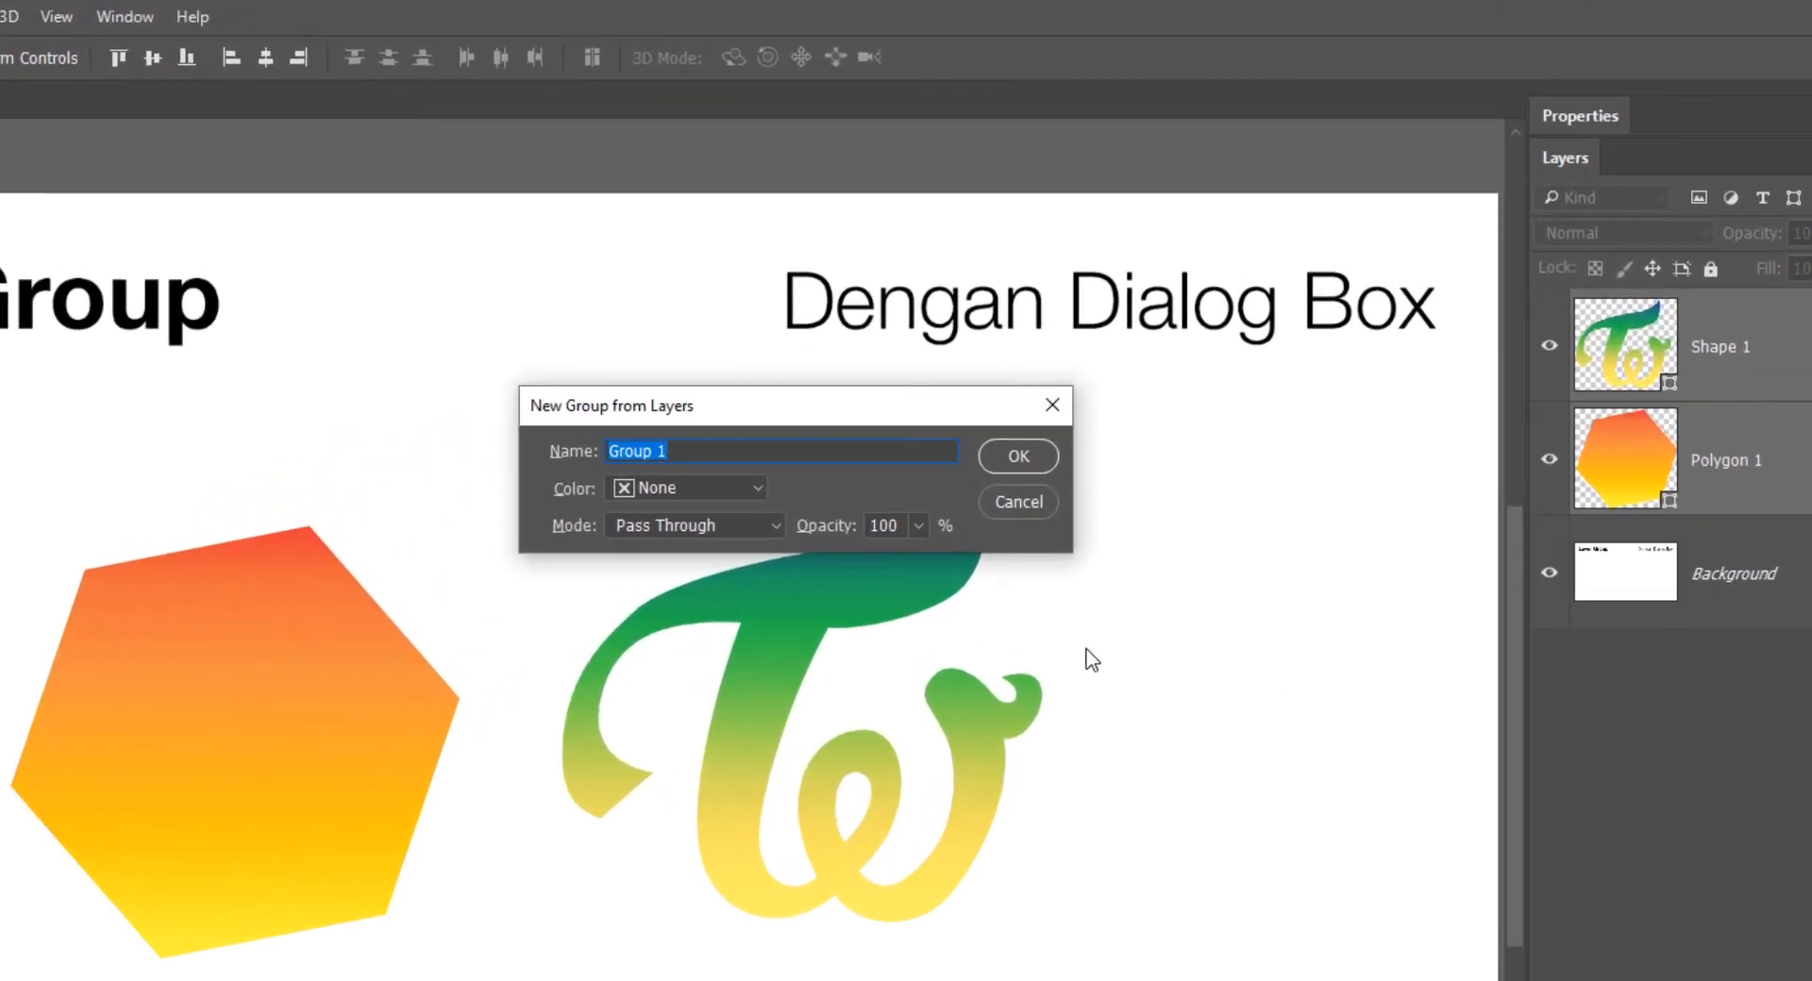
- Try the Yellow color and Overlay mode for the new group, return the mode to Pass Through, and cancel the dialog
click(702, 491)
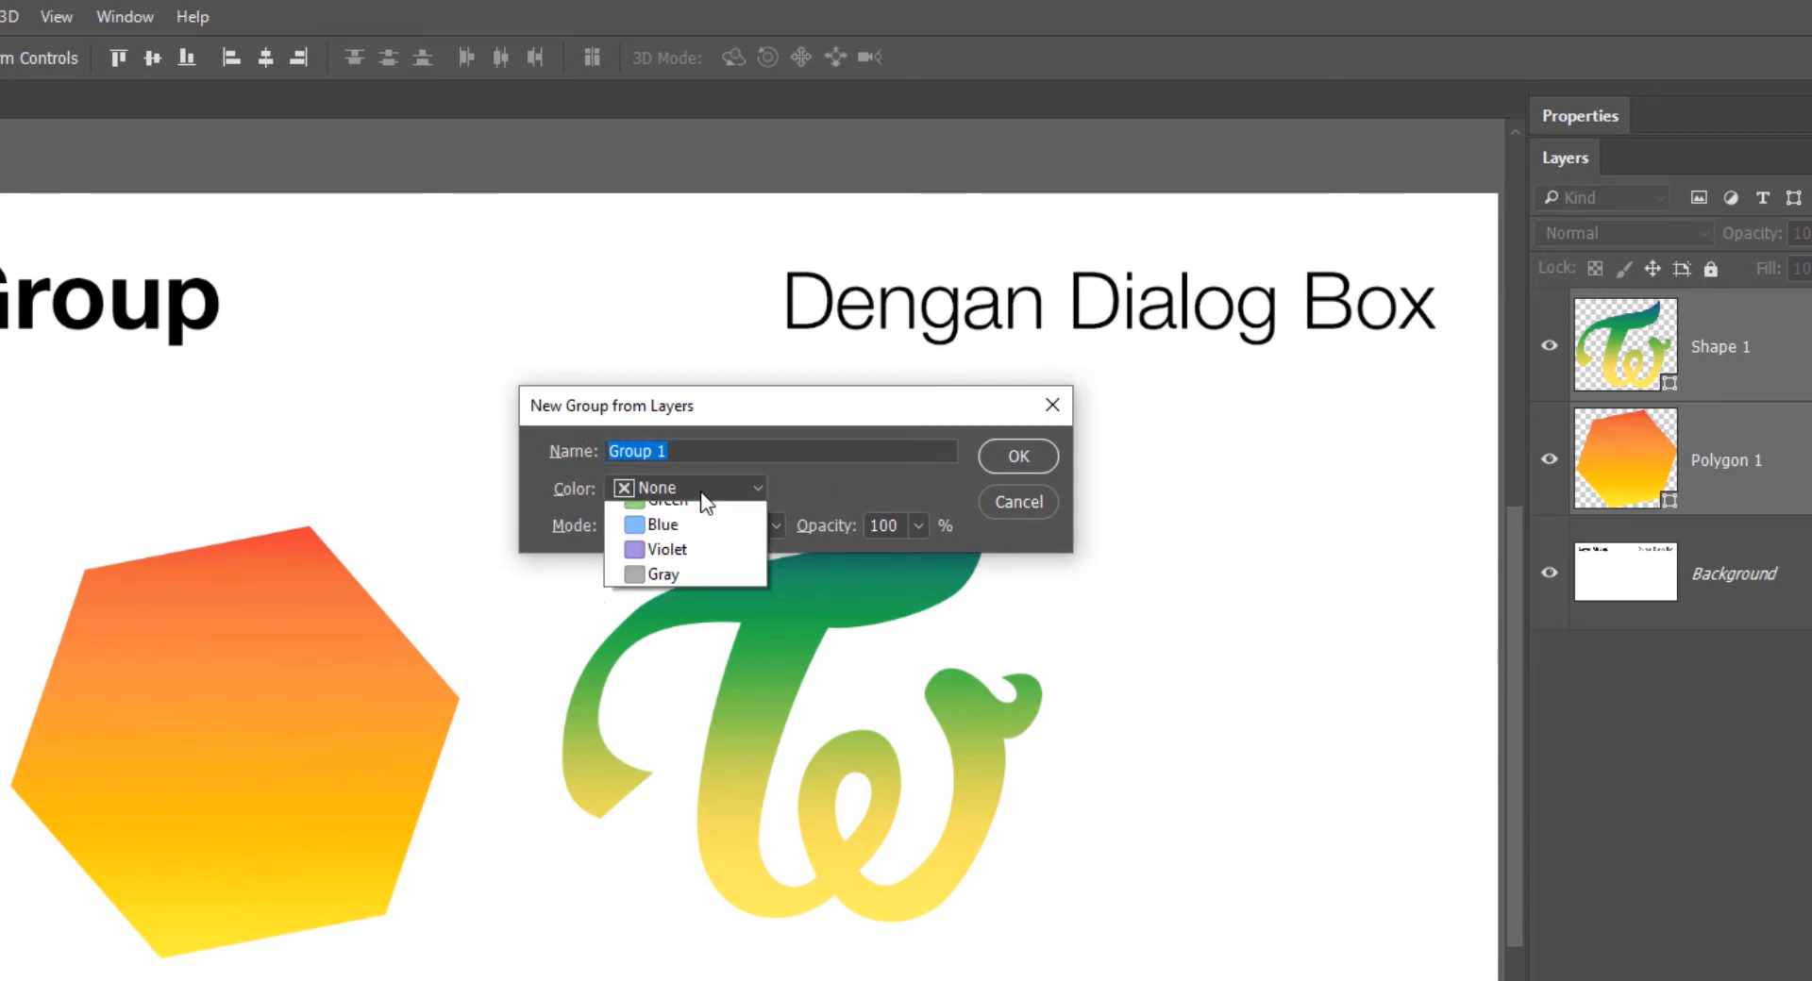
click(687, 608)
click(748, 523)
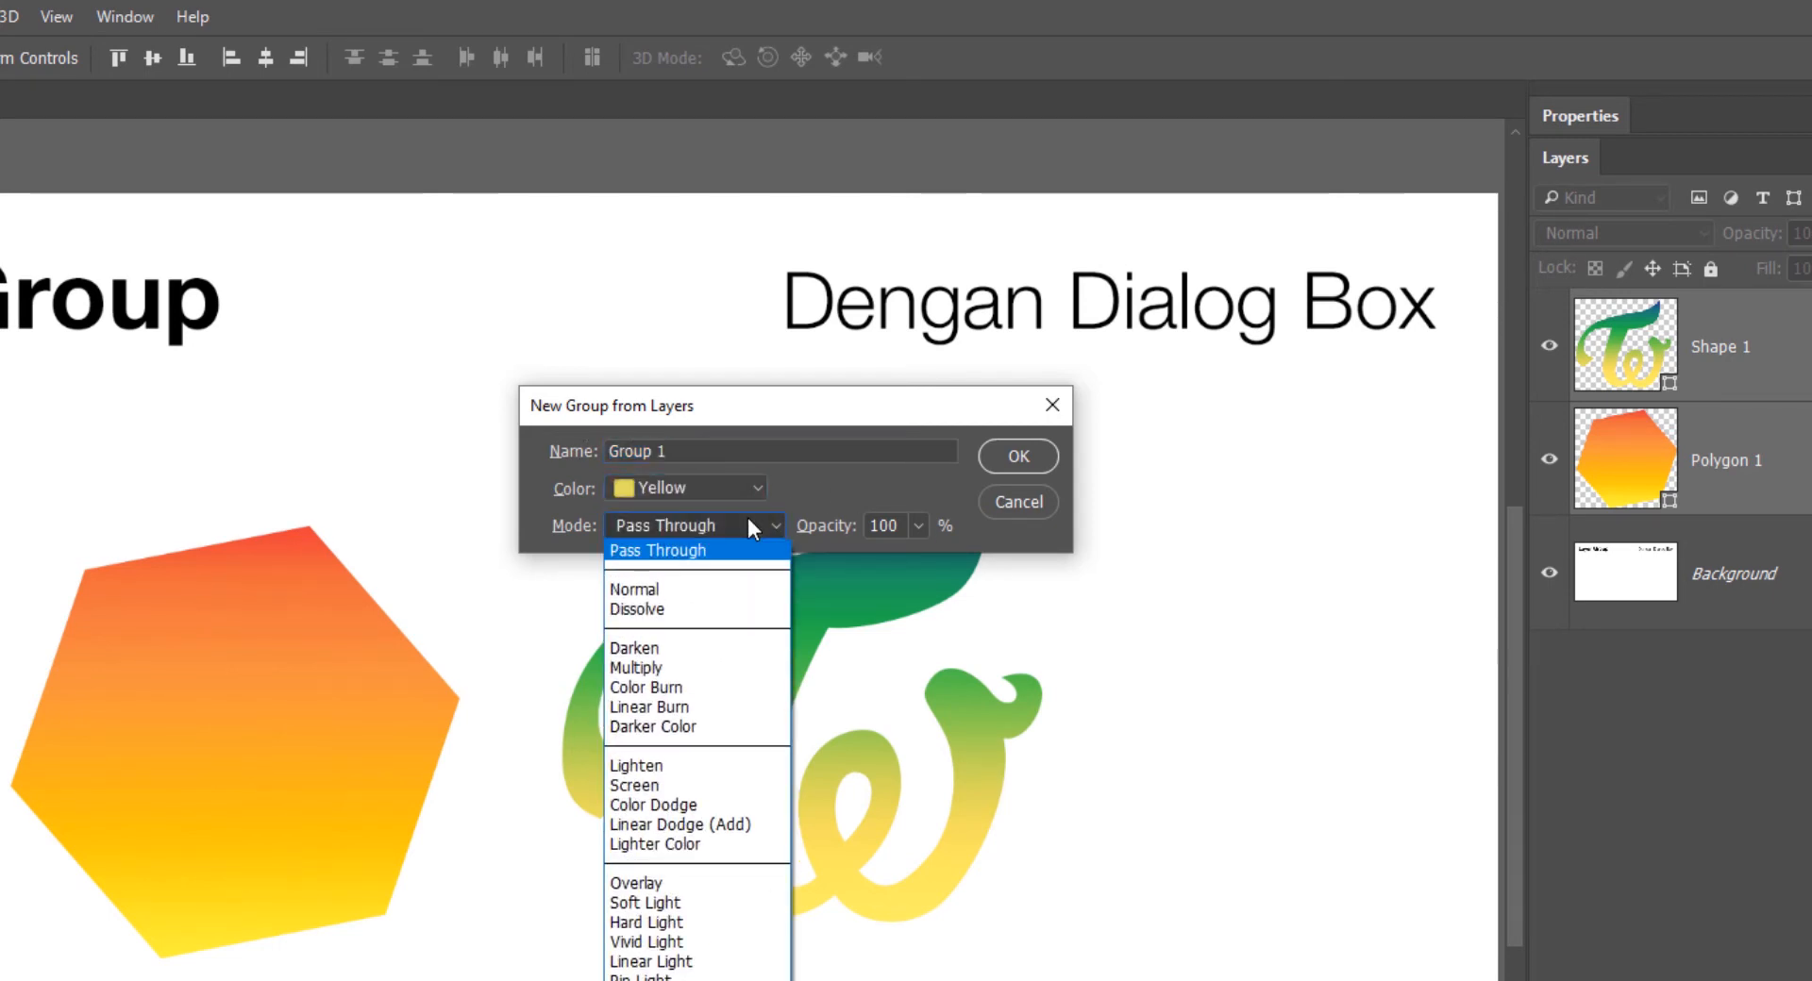
click(708, 882)
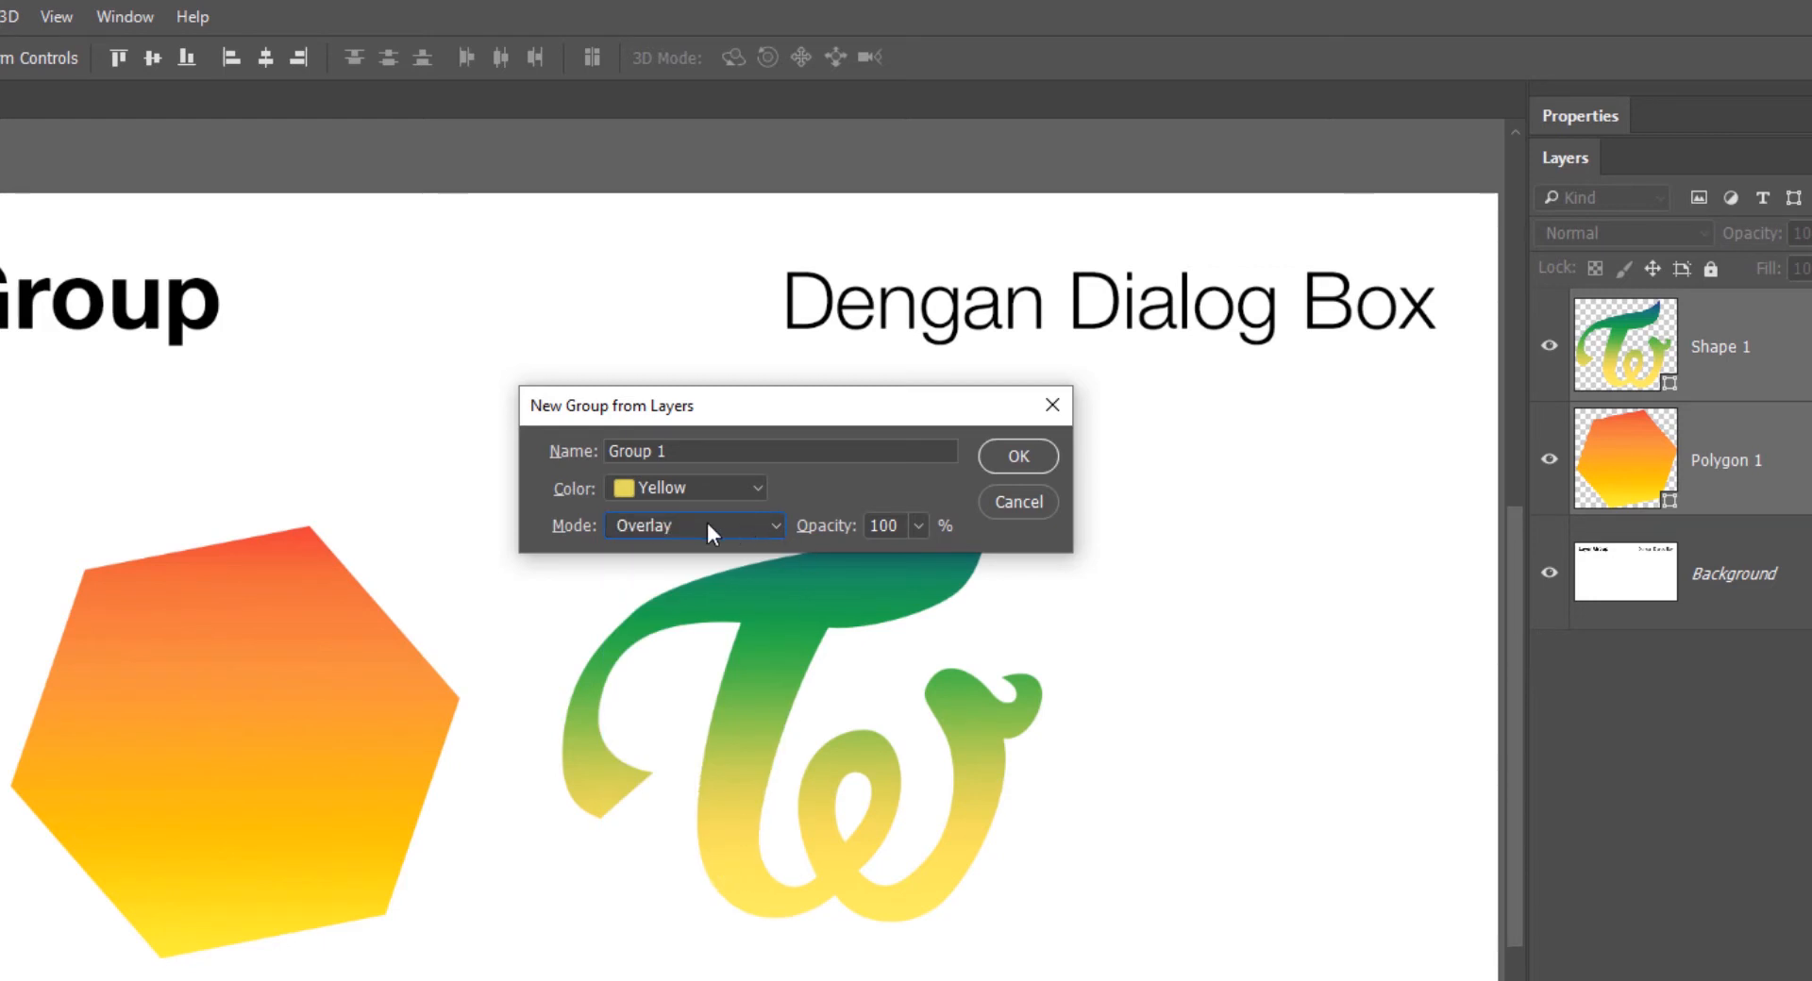
click(706, 525)
click(766, 555)
click(1005, 501)
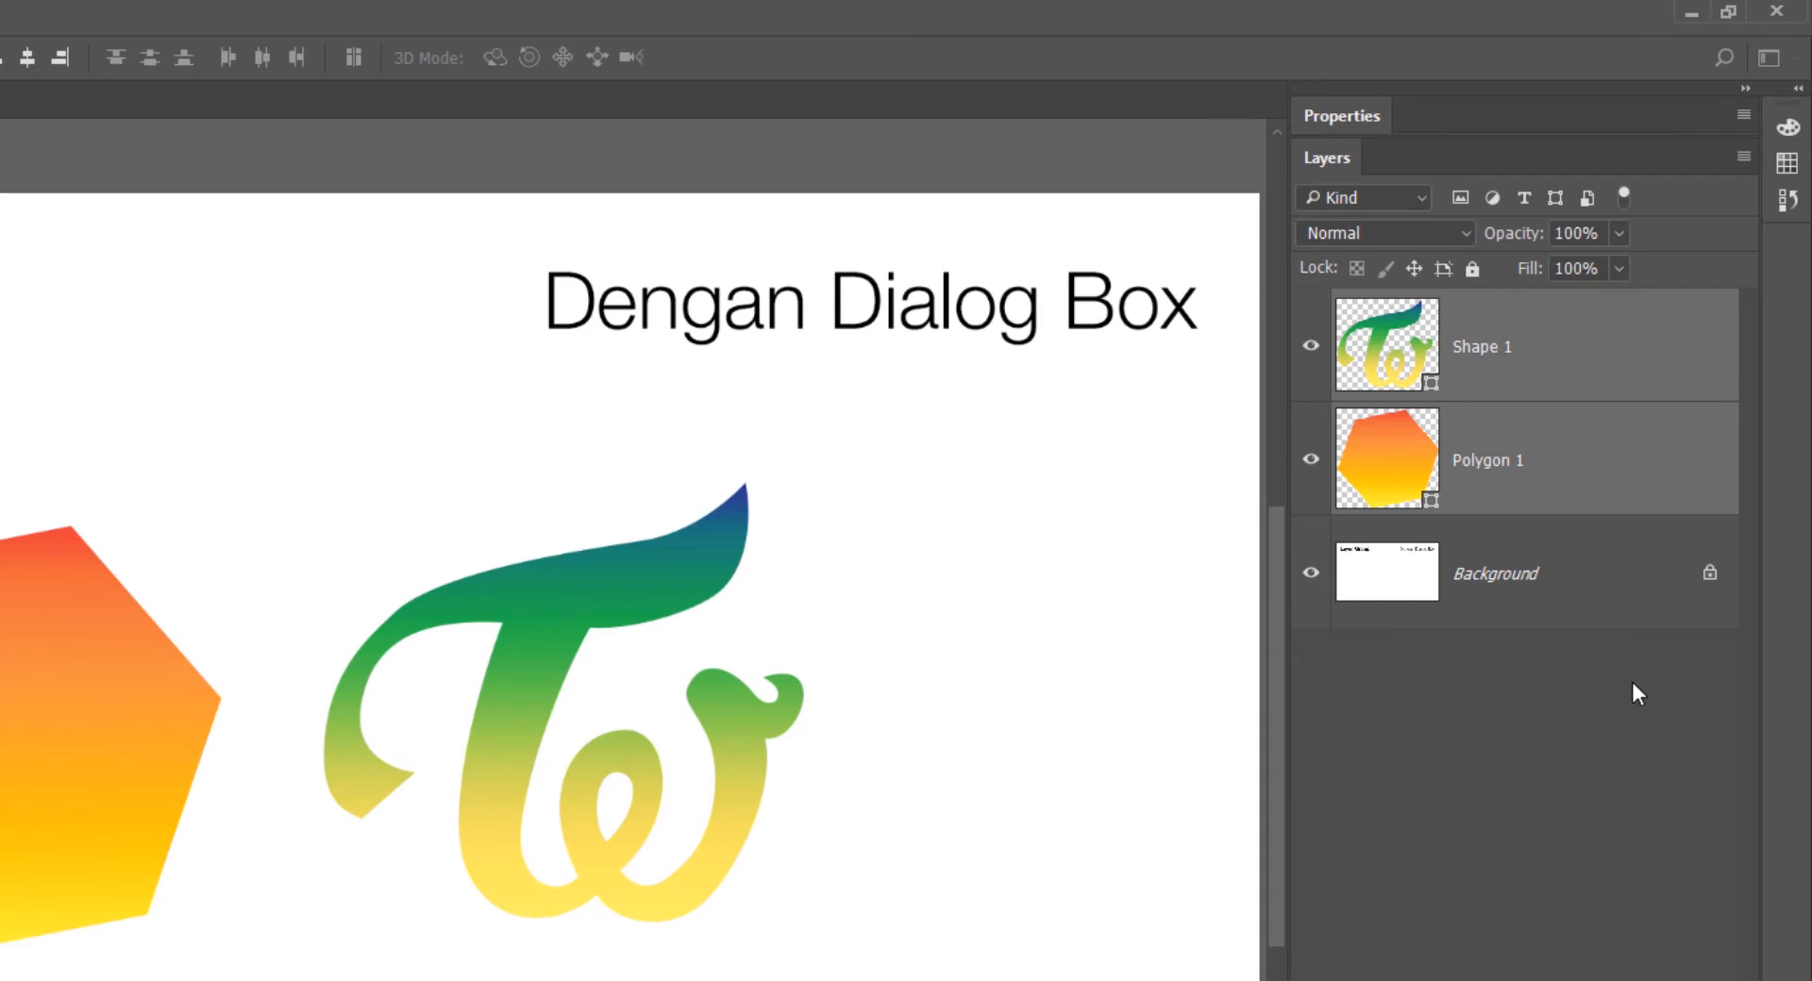
- Create a group from the selected layers with the default name, color and mode, and expand it
right_click(1591, 469)
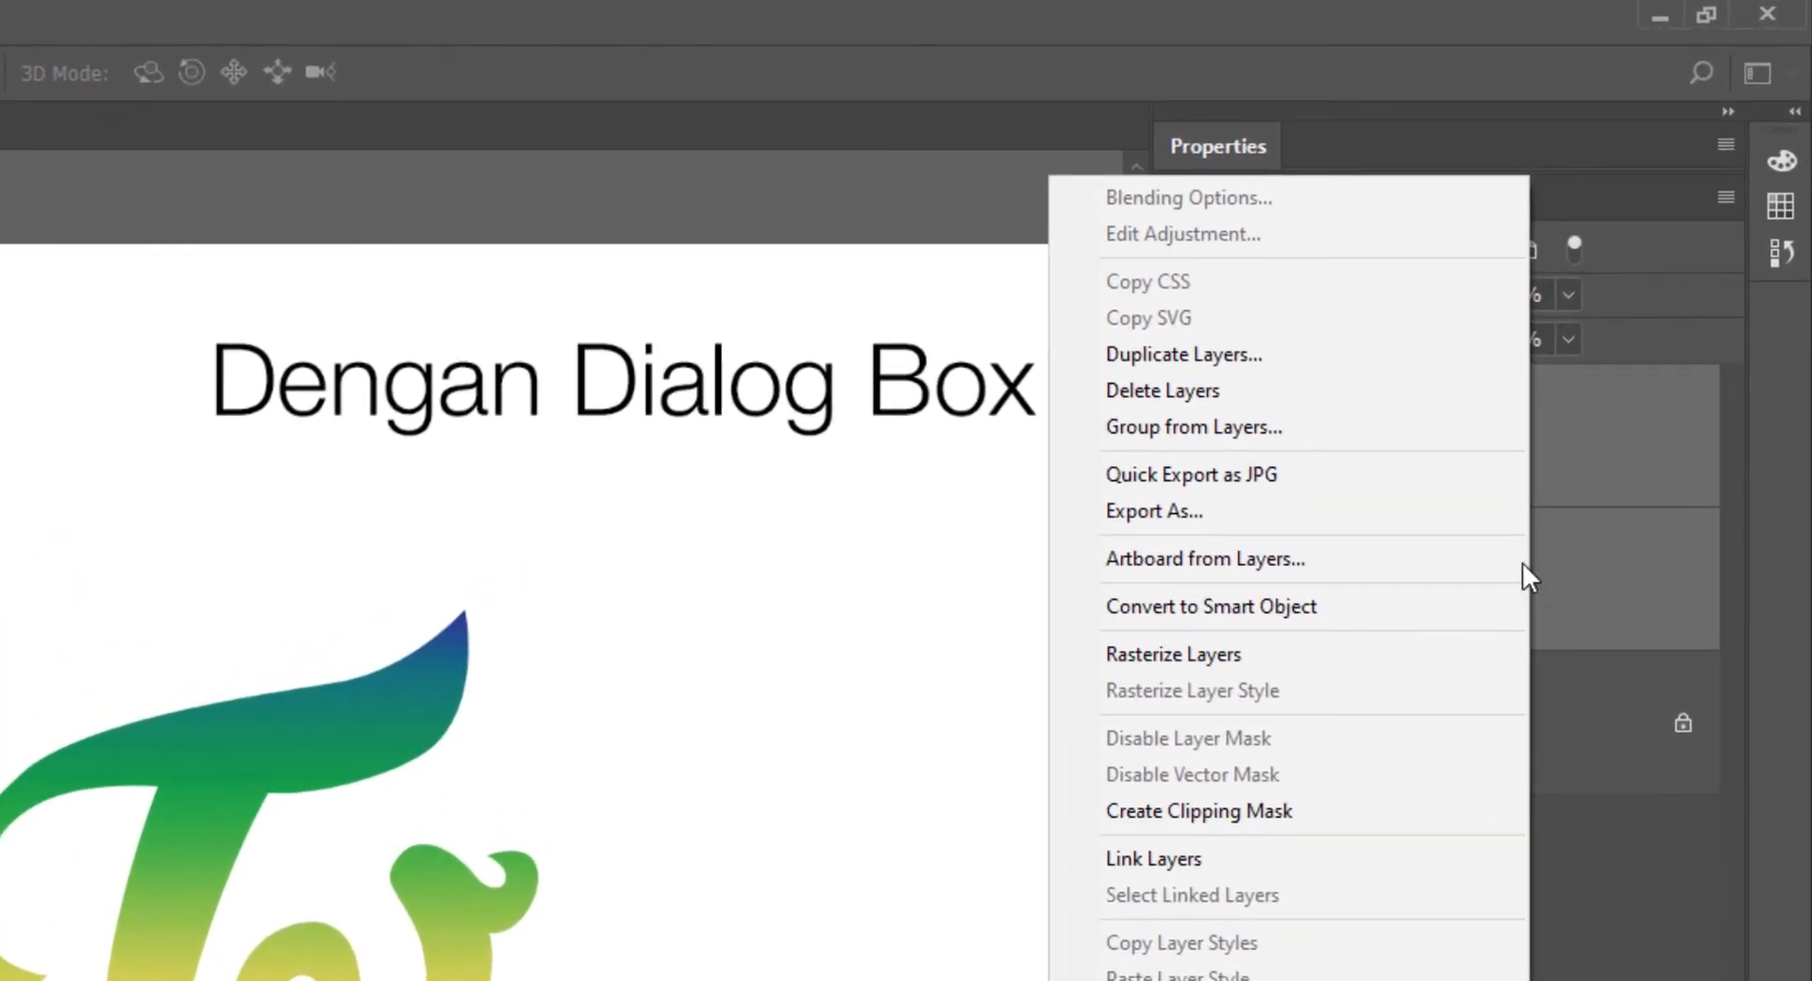
click(1359, 422)
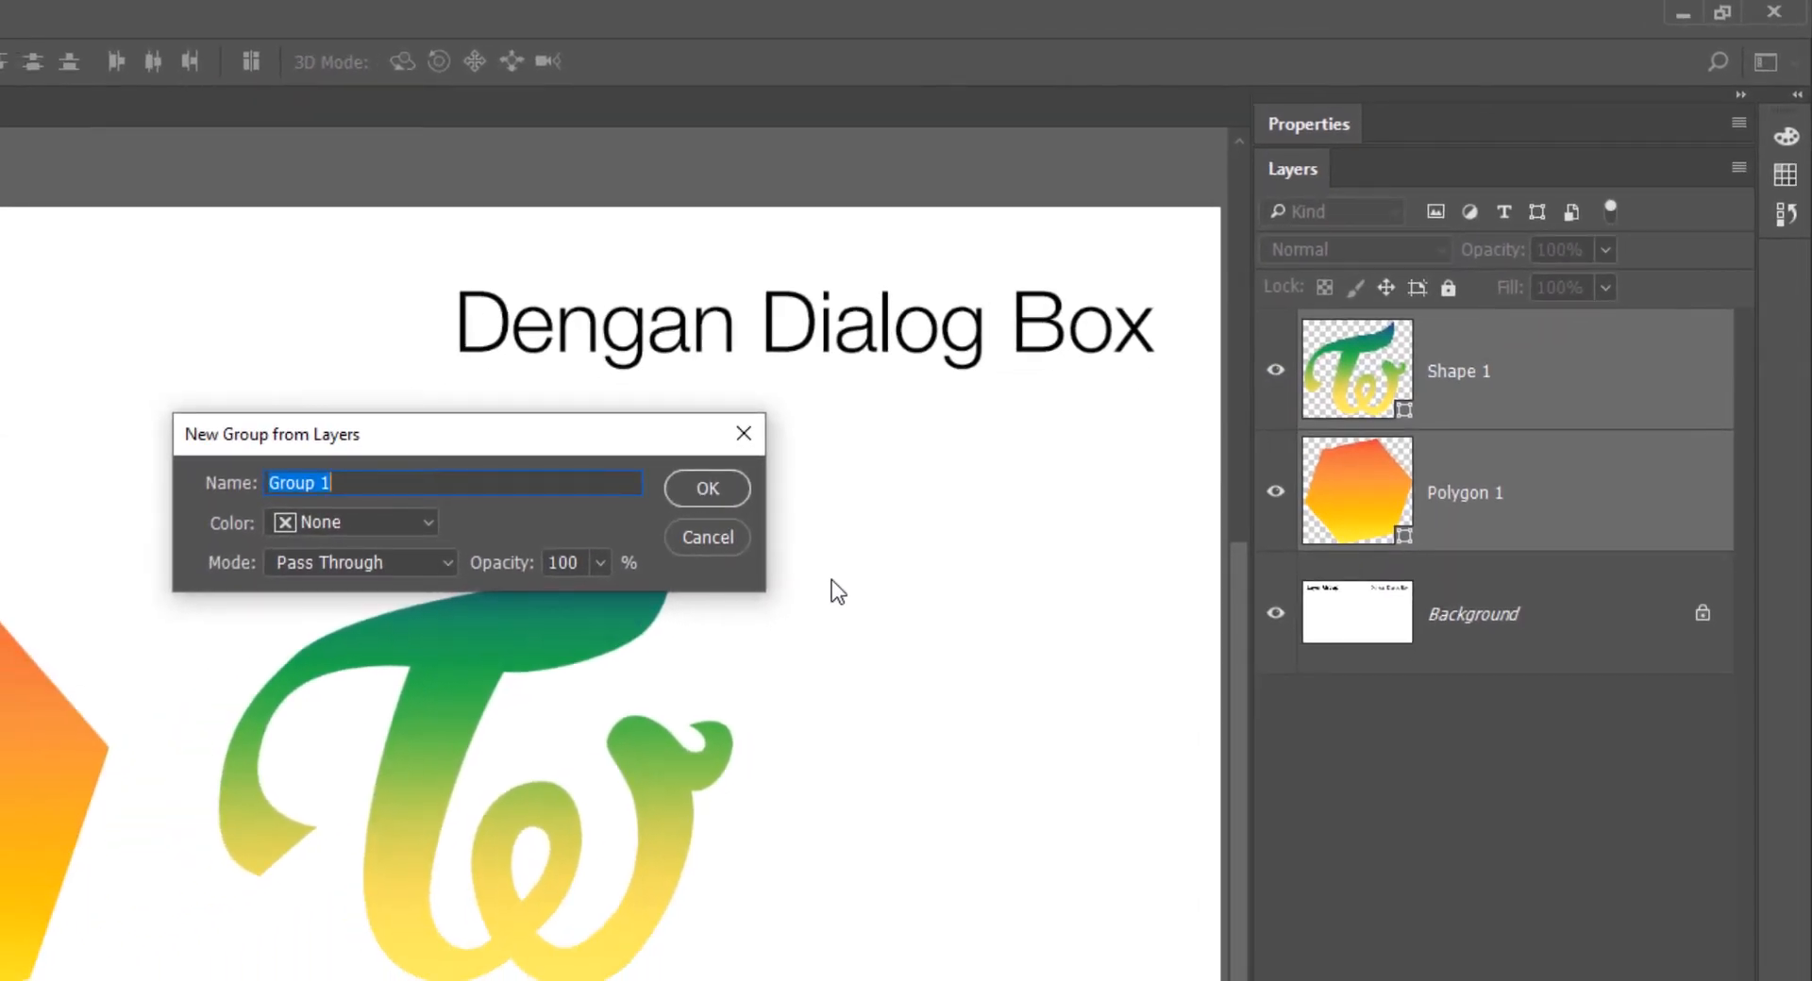
key(Return)
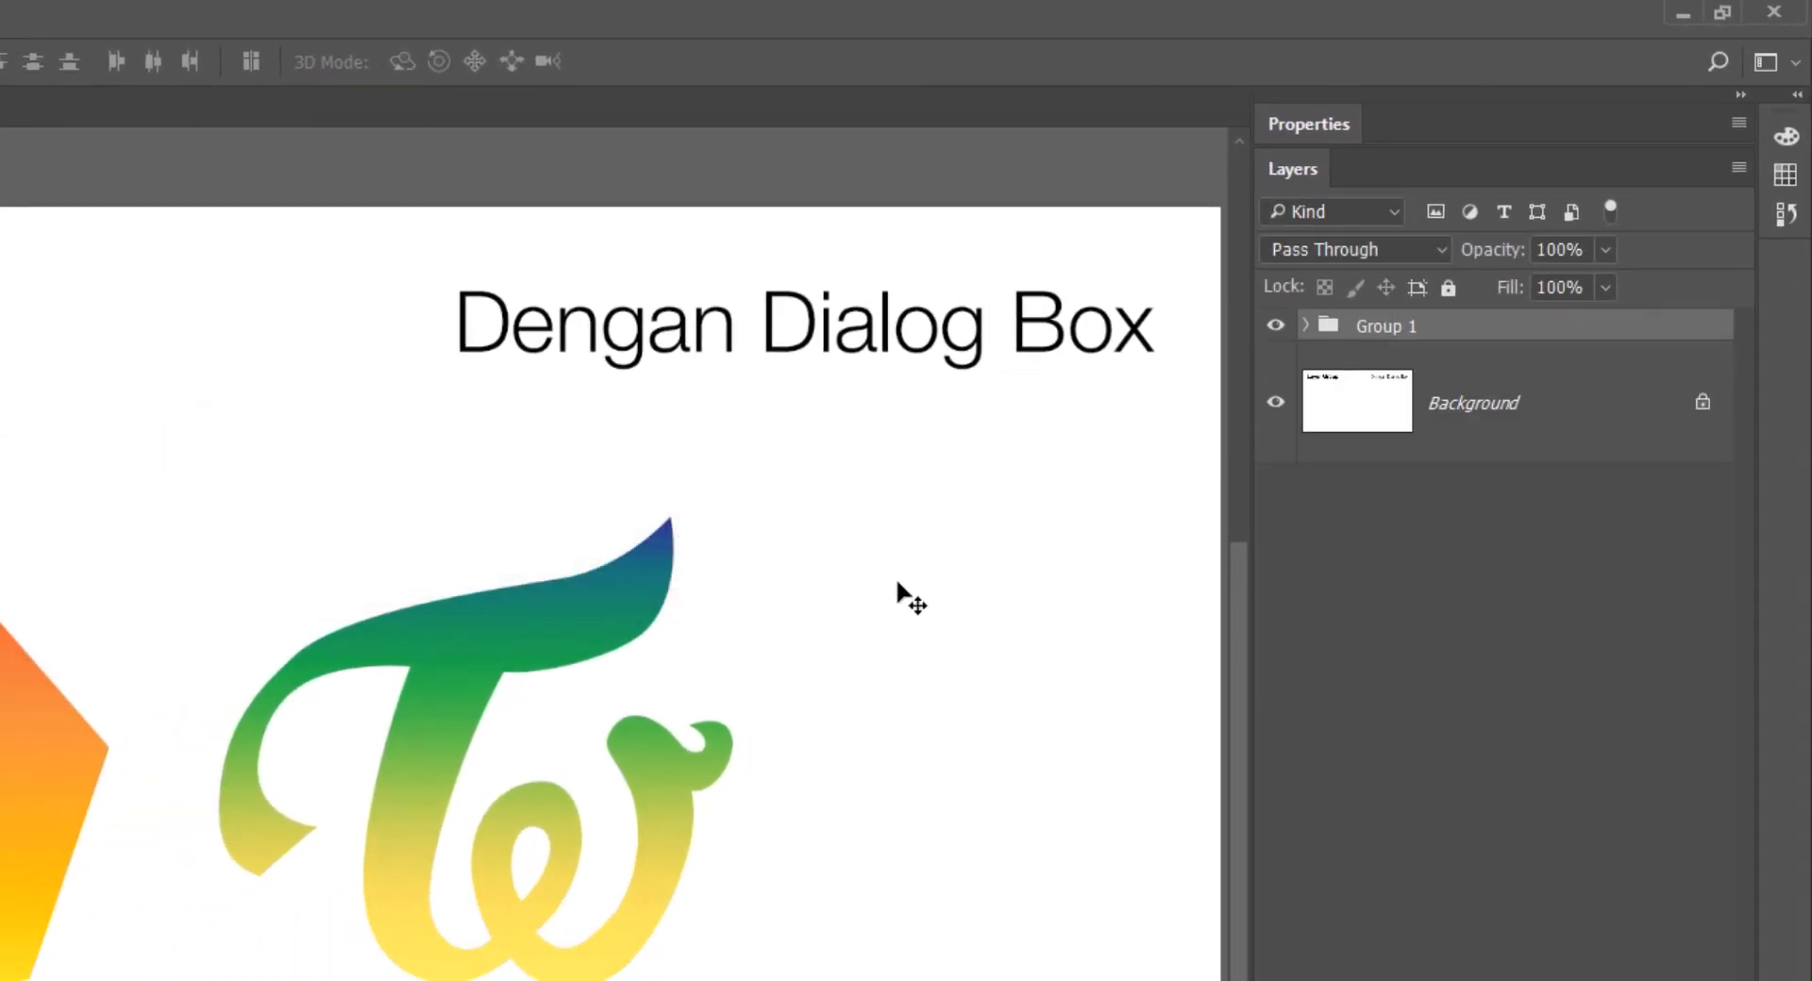
click(1305, 325)
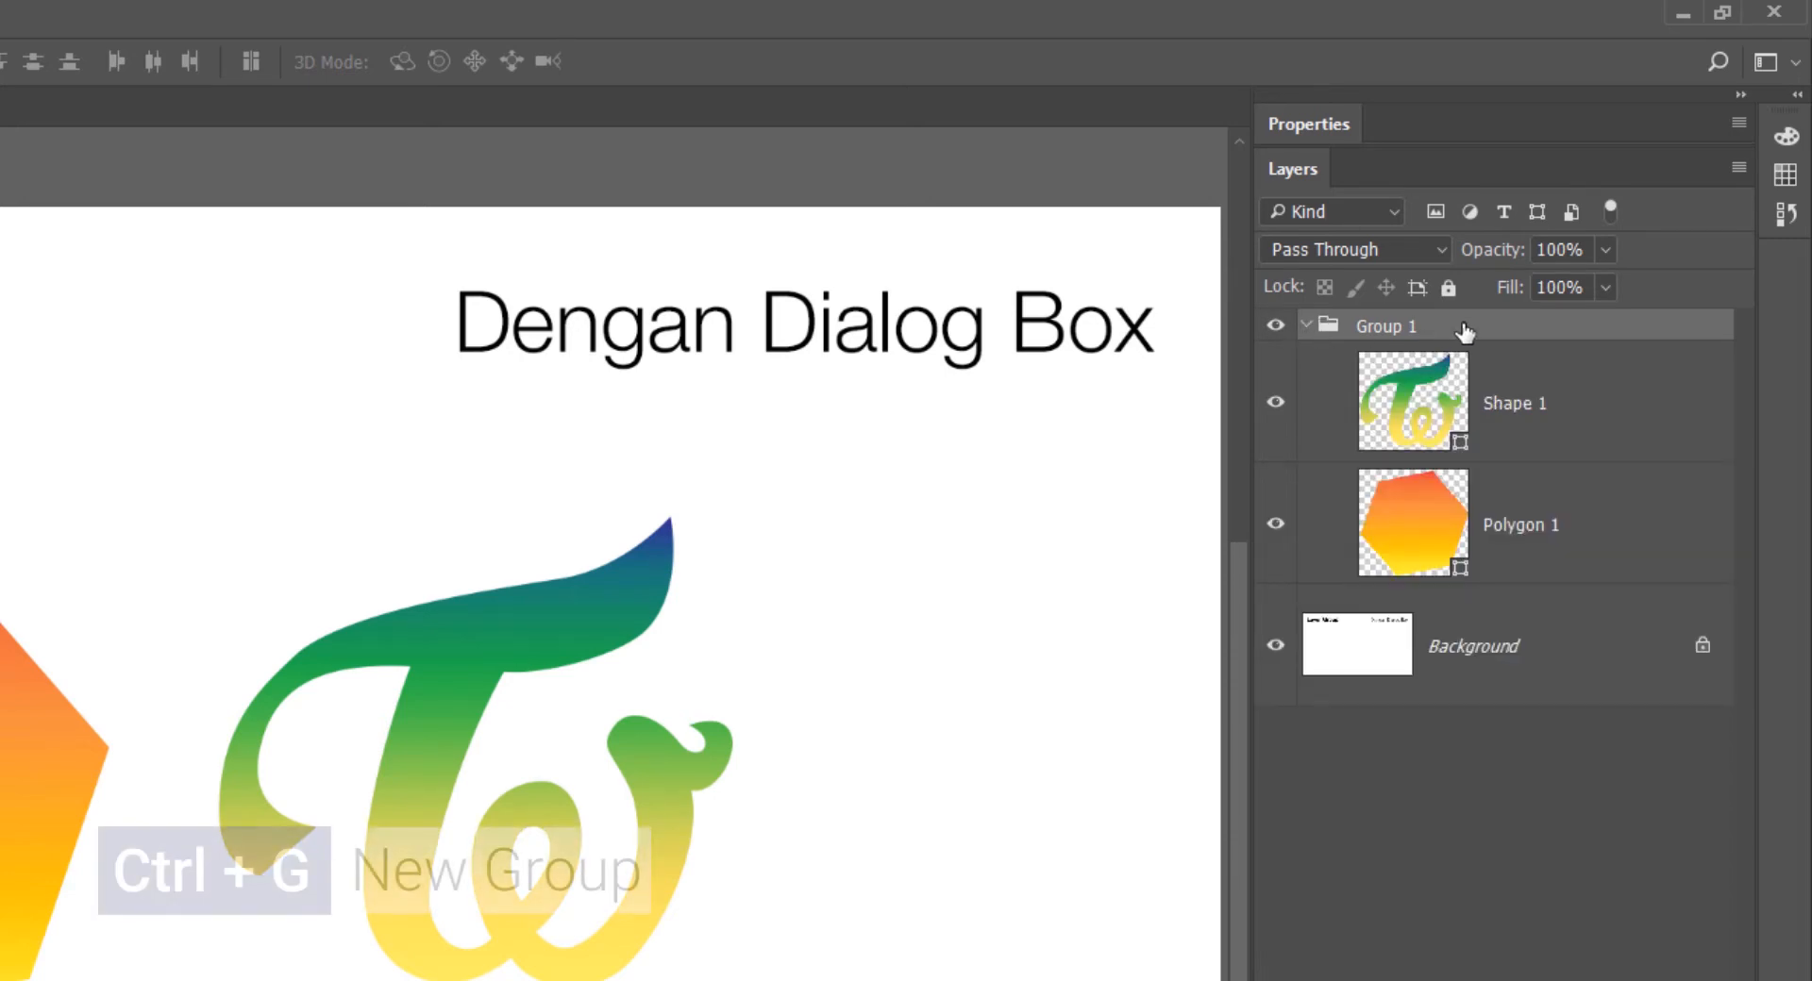
- Nest Group 1 inside another new group, and collapse and re-expand the inner group
key(ctrl+g)
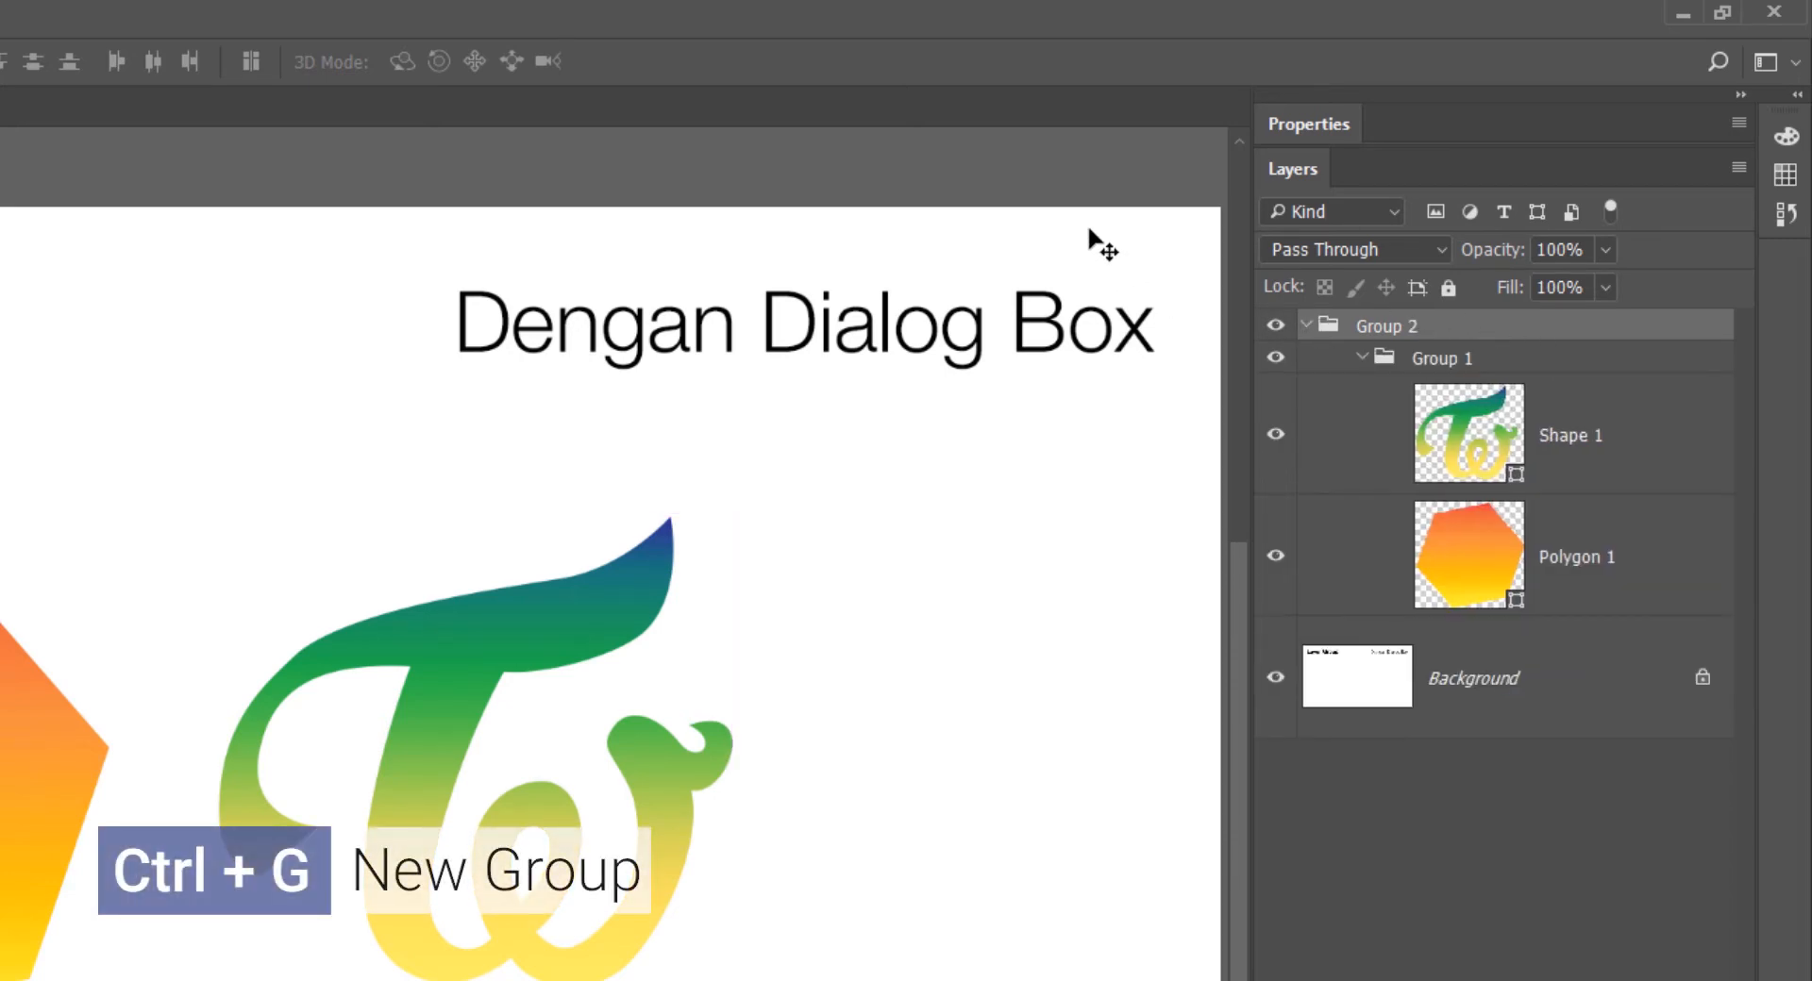
click(1361, 357)
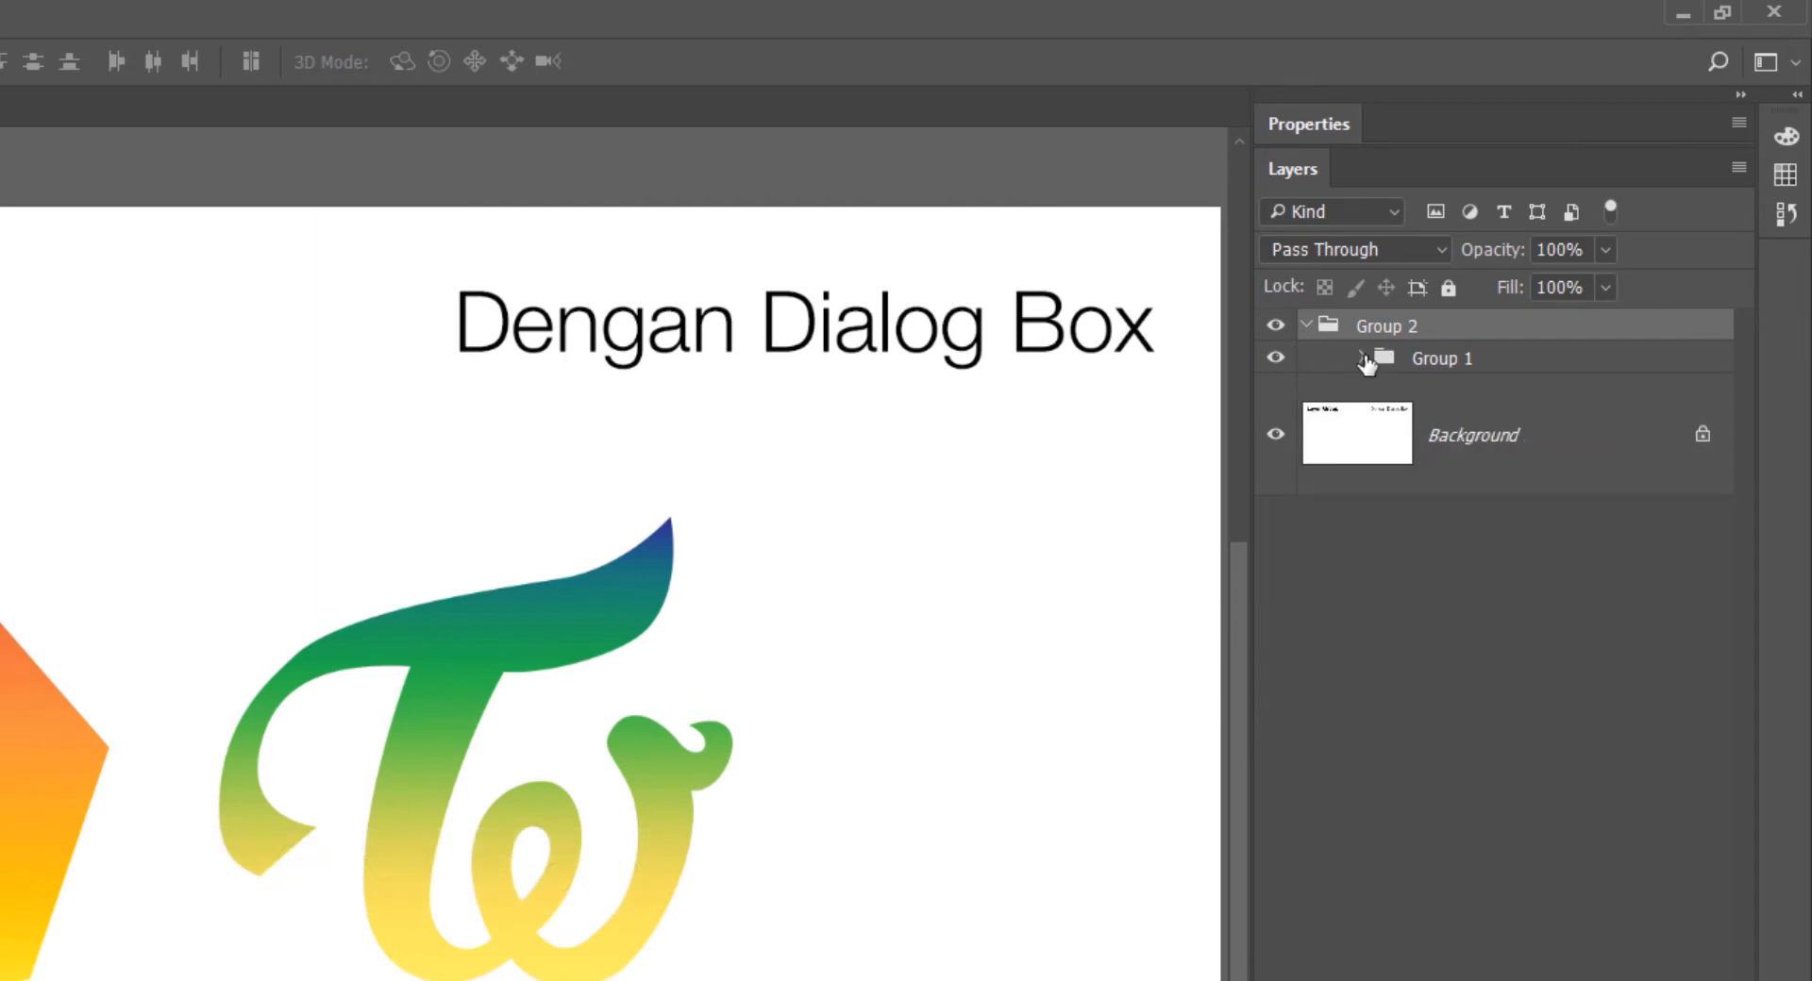
click(1361, 358)
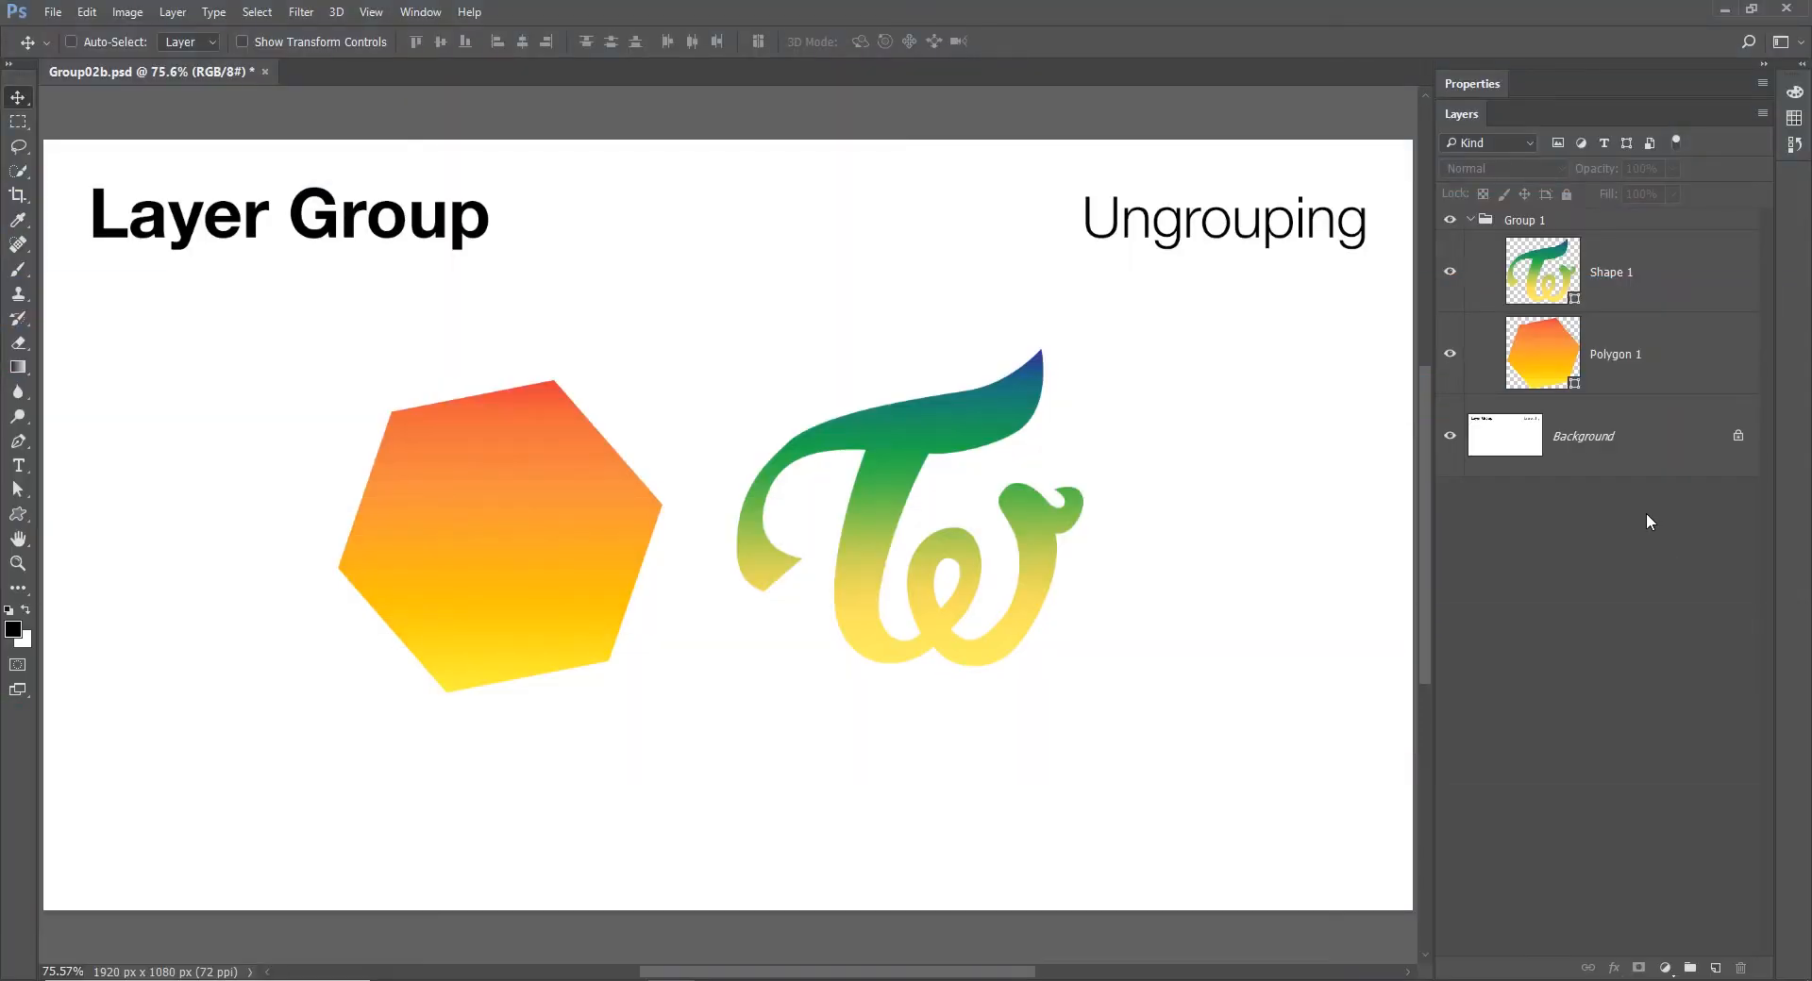
- Ungroup Group 1 so that Shape 1 and Polygon 1 are separate layers
click(1577, 223)
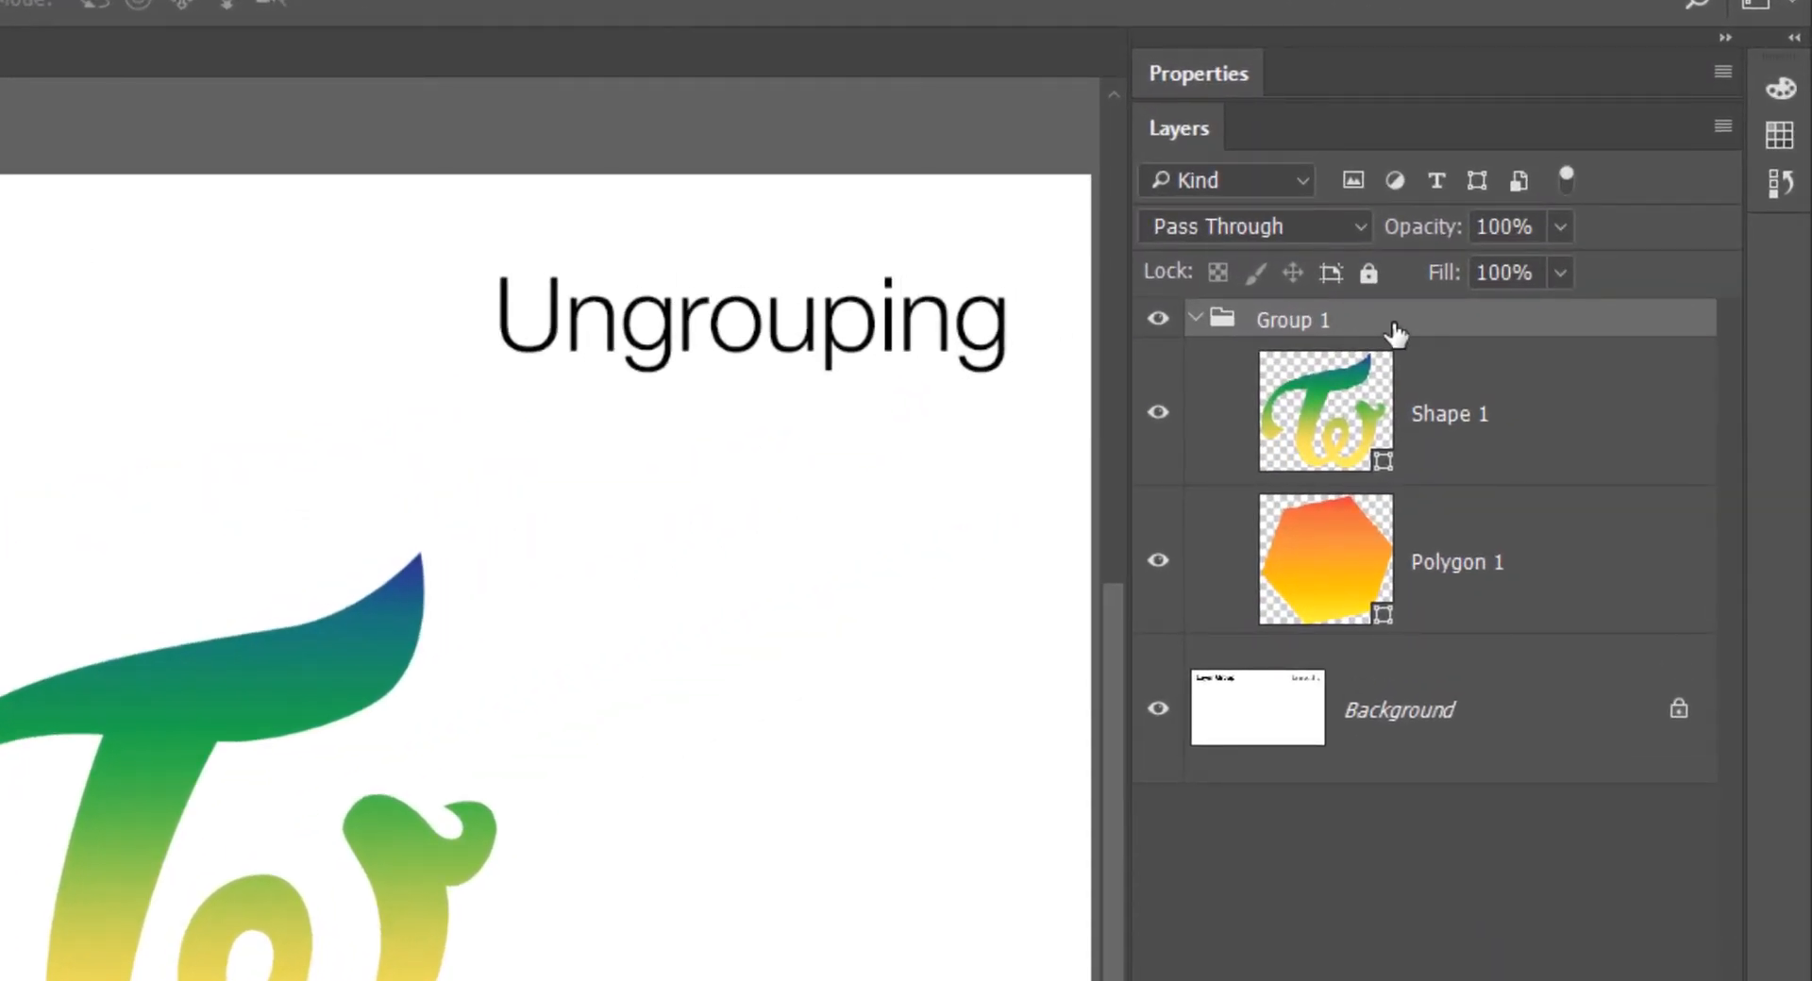
right_click(1394, 333)
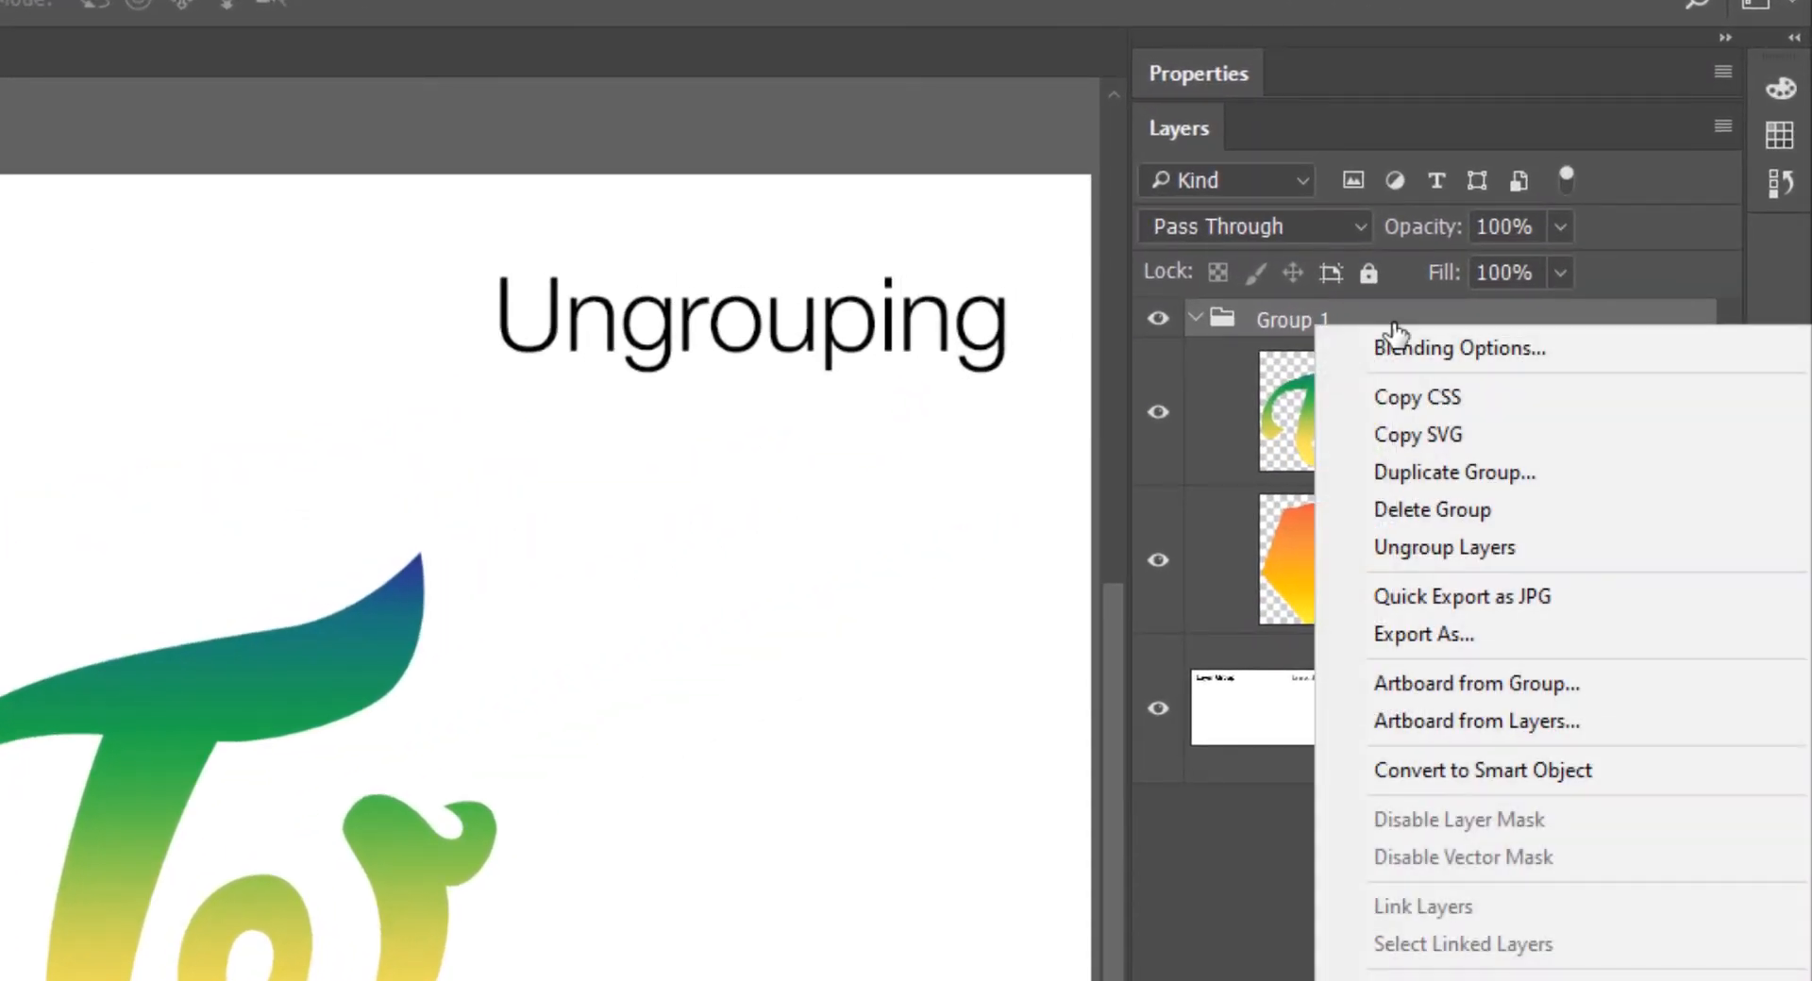
click(1521, 549)
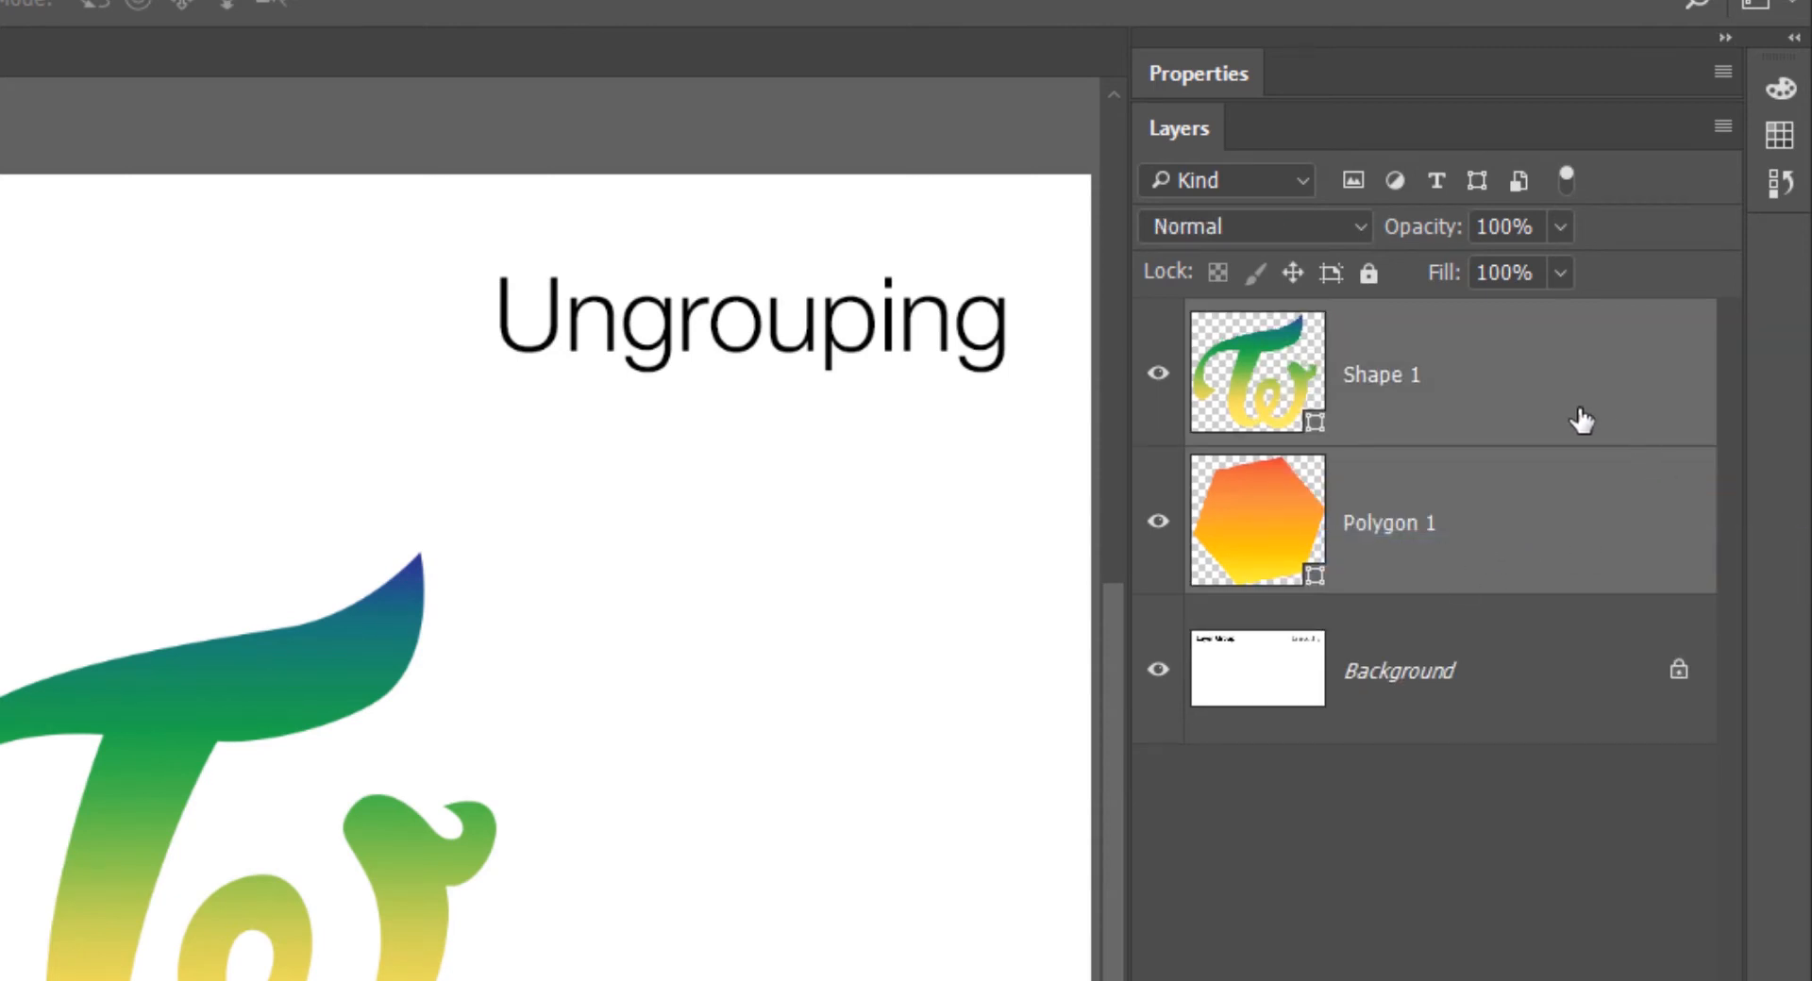
- Group Shape 1 and Polygon 1 again and dissolve that group
key(ctrl+g)
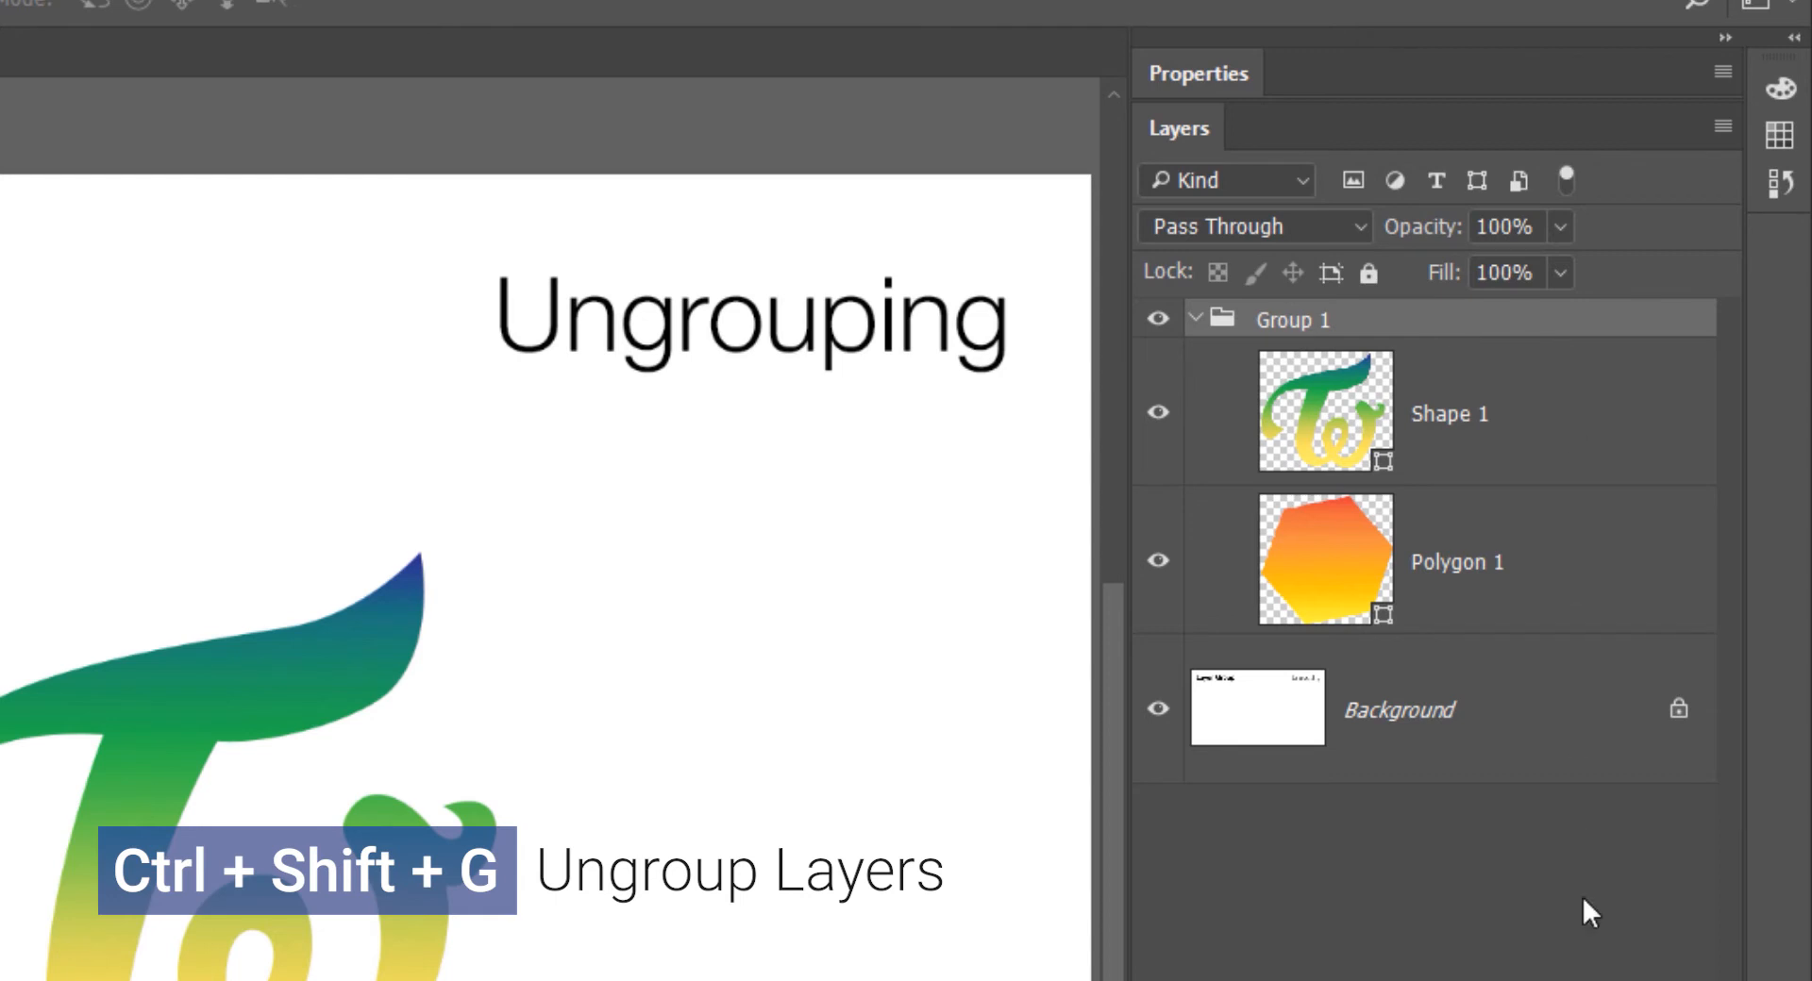
key(ctrl+shift+g)
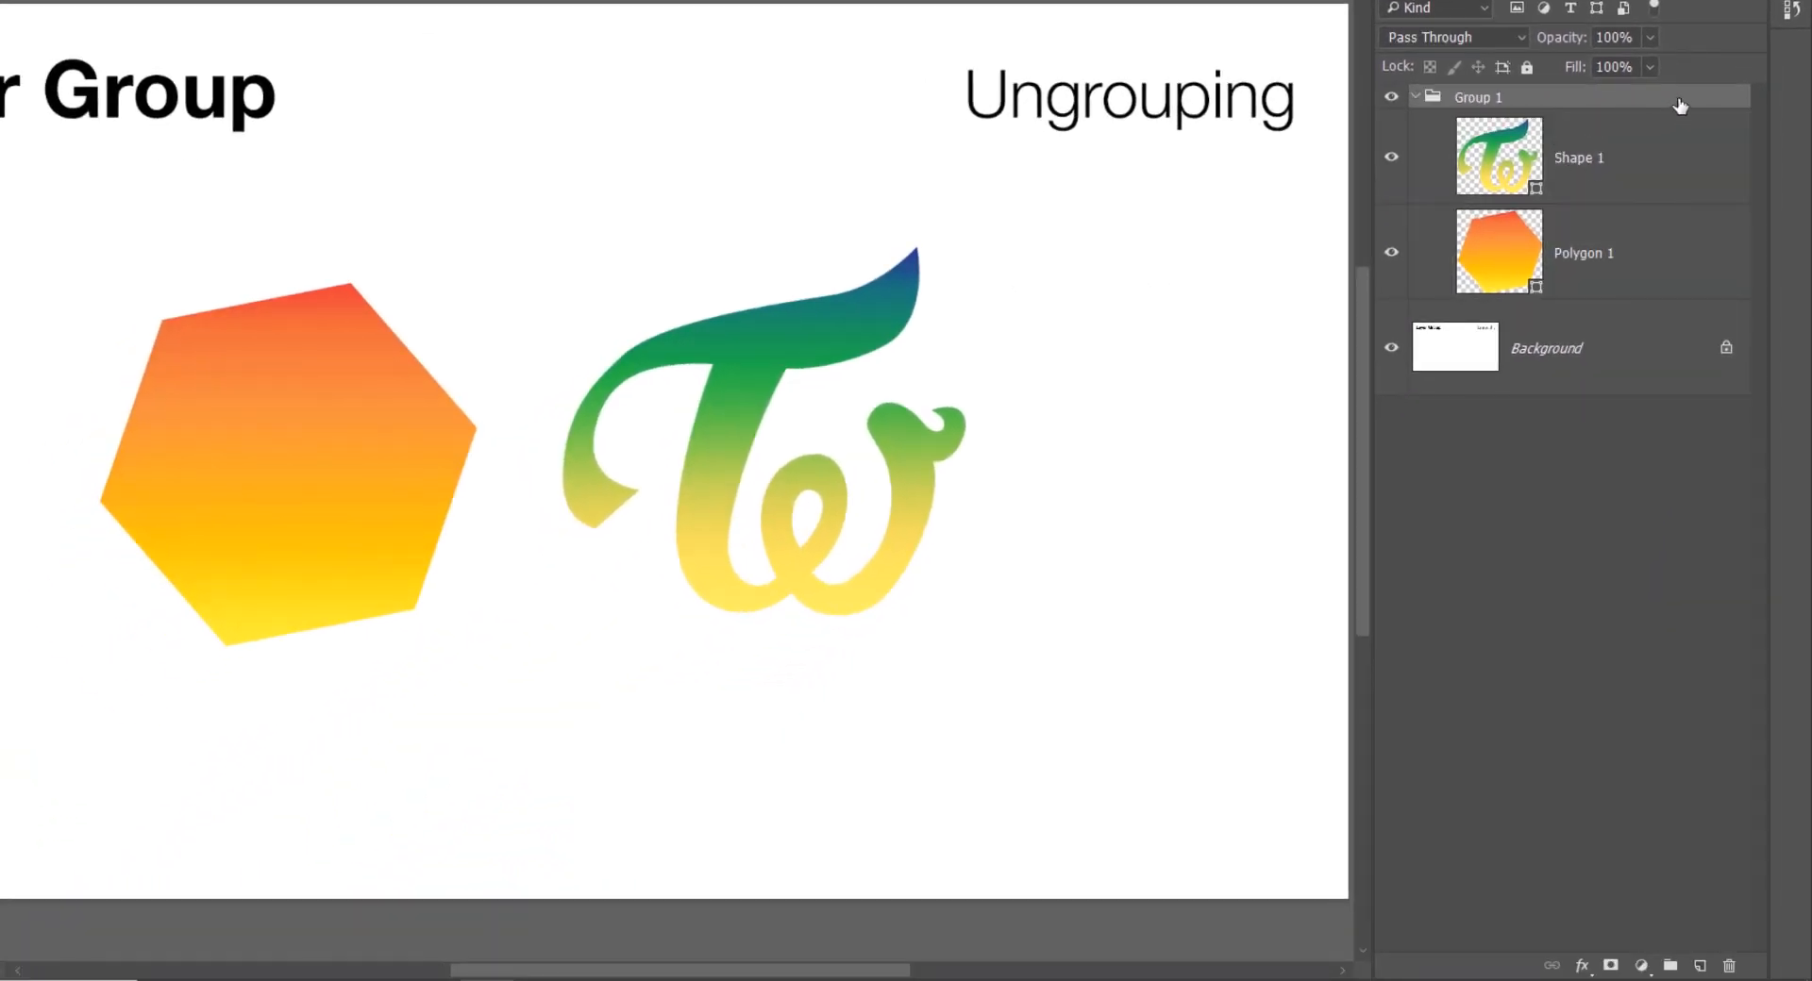
- Delete only the Group 1 folder, keeping its Shape 1 and Polygon 1 layers
click(1729, 966)
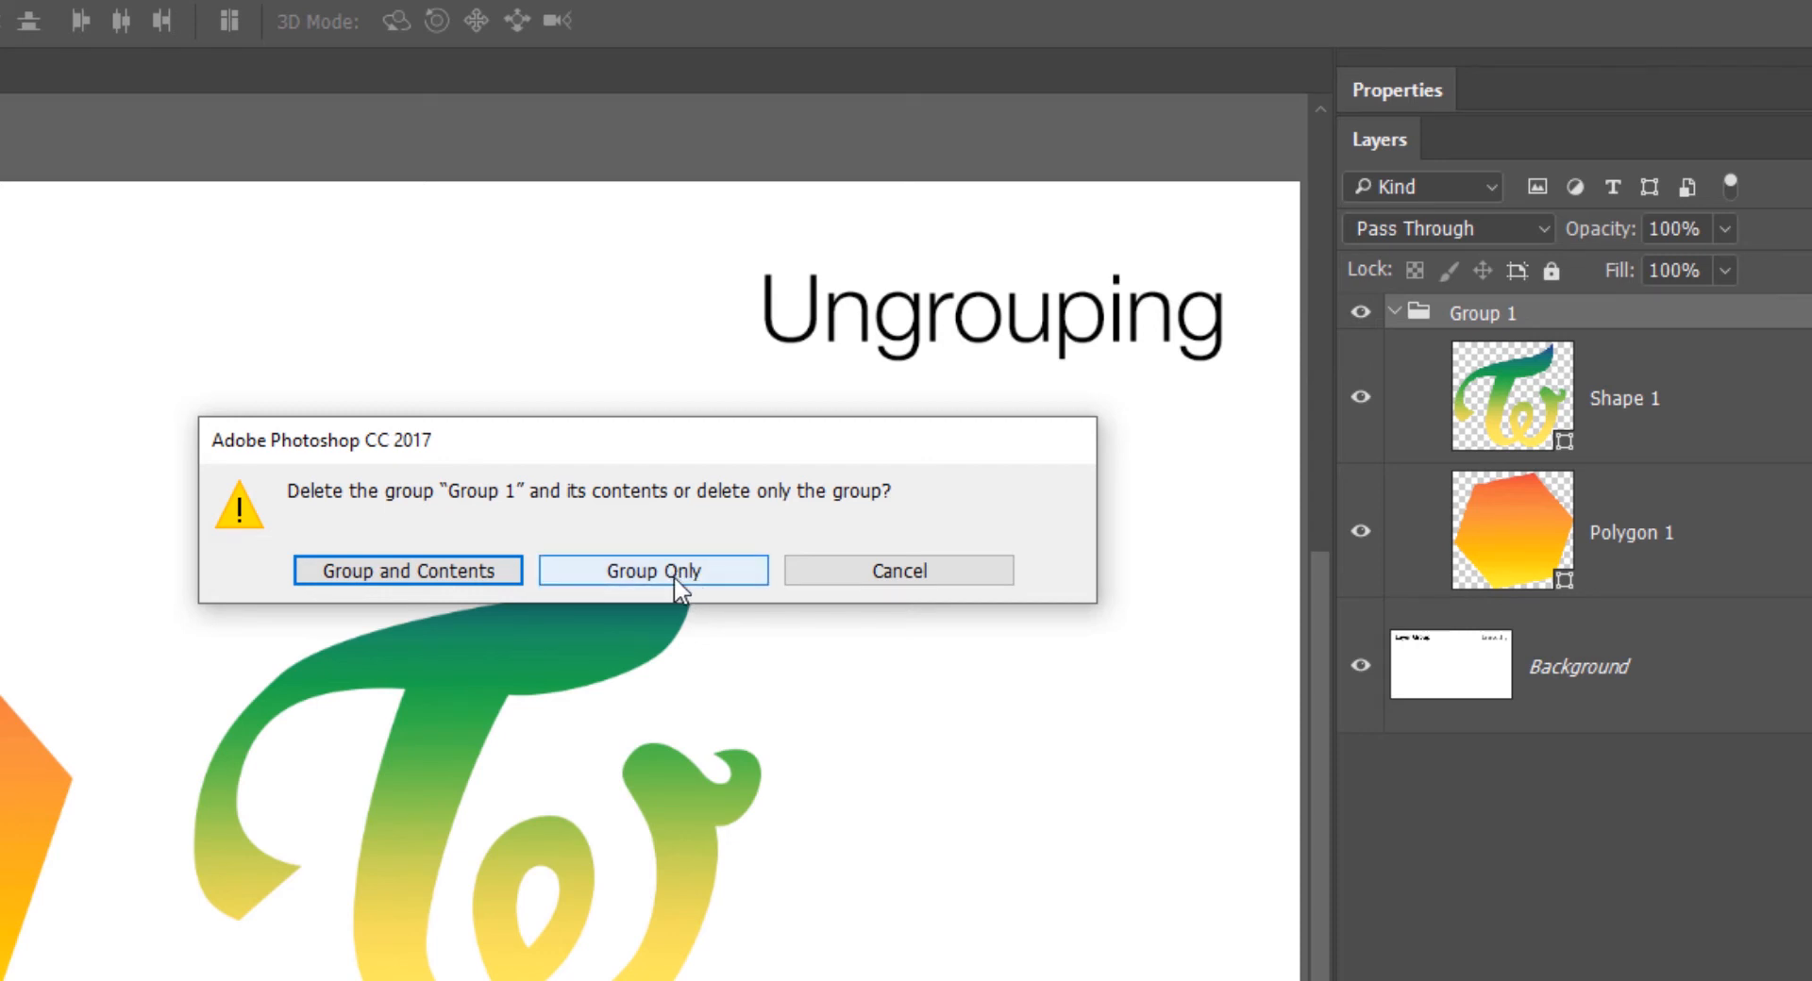
click(645, 570)
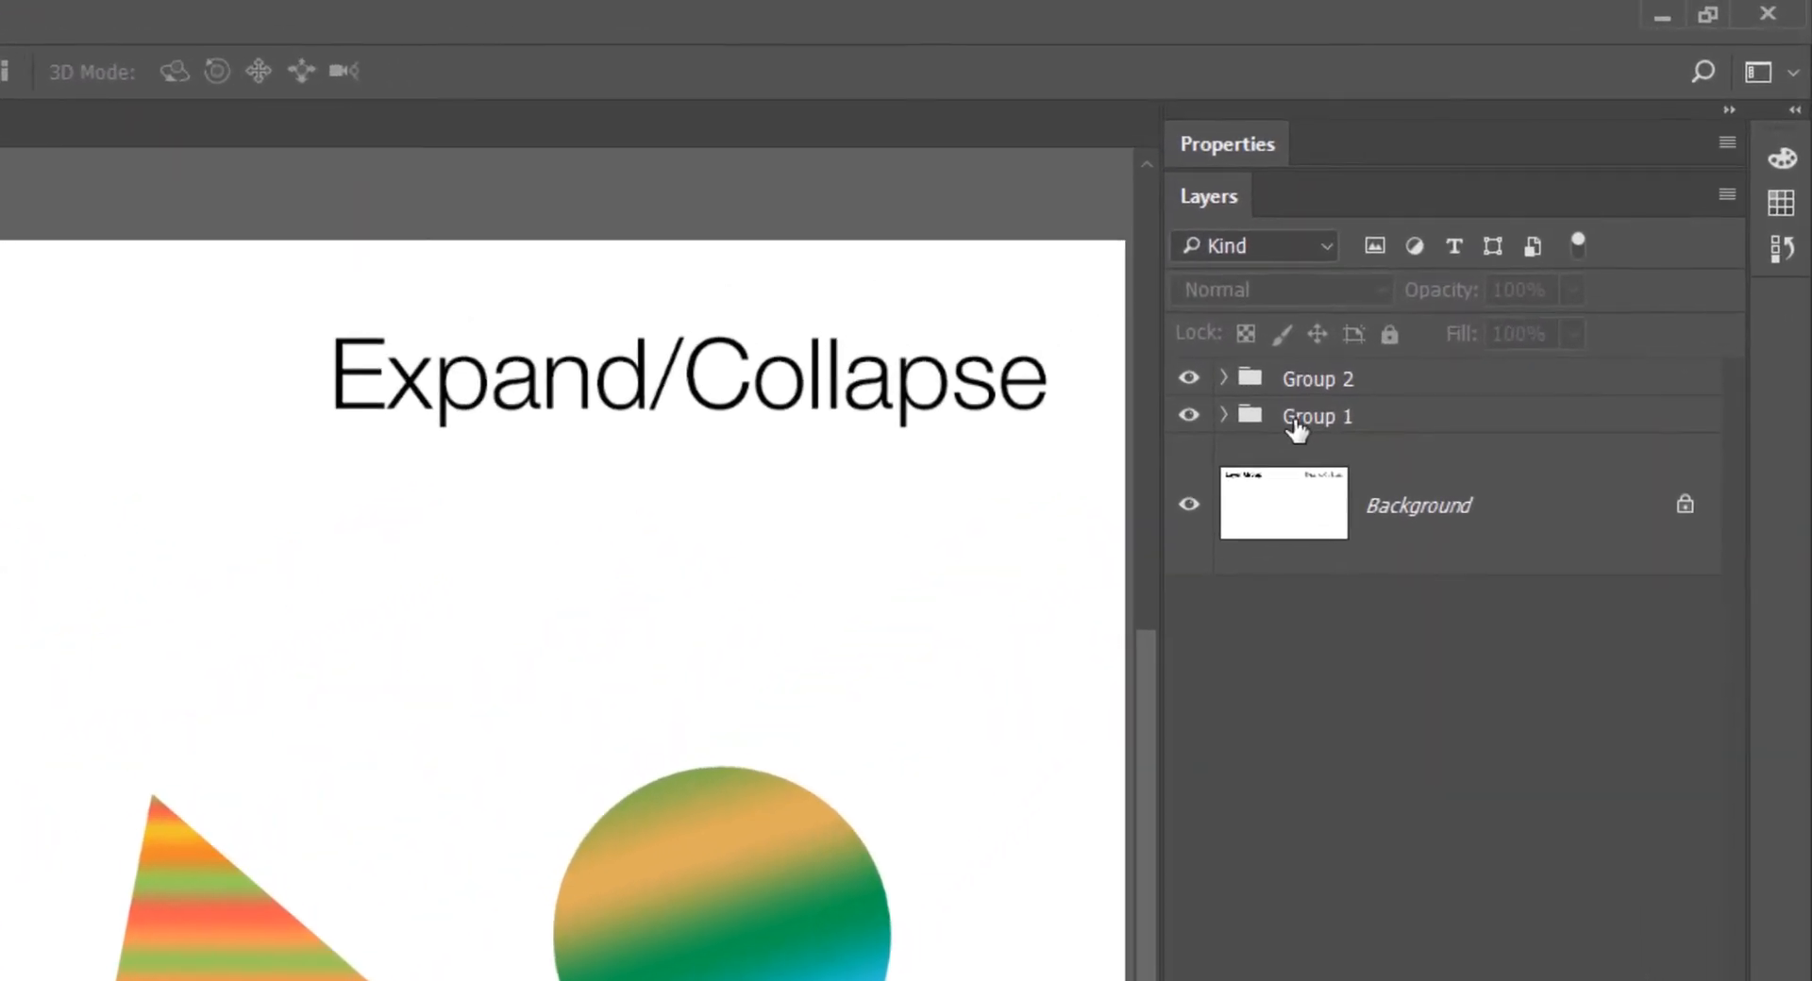
- Expand and collapse Group 1 on its own, and expand all layer groups at once
click(1297, 430)
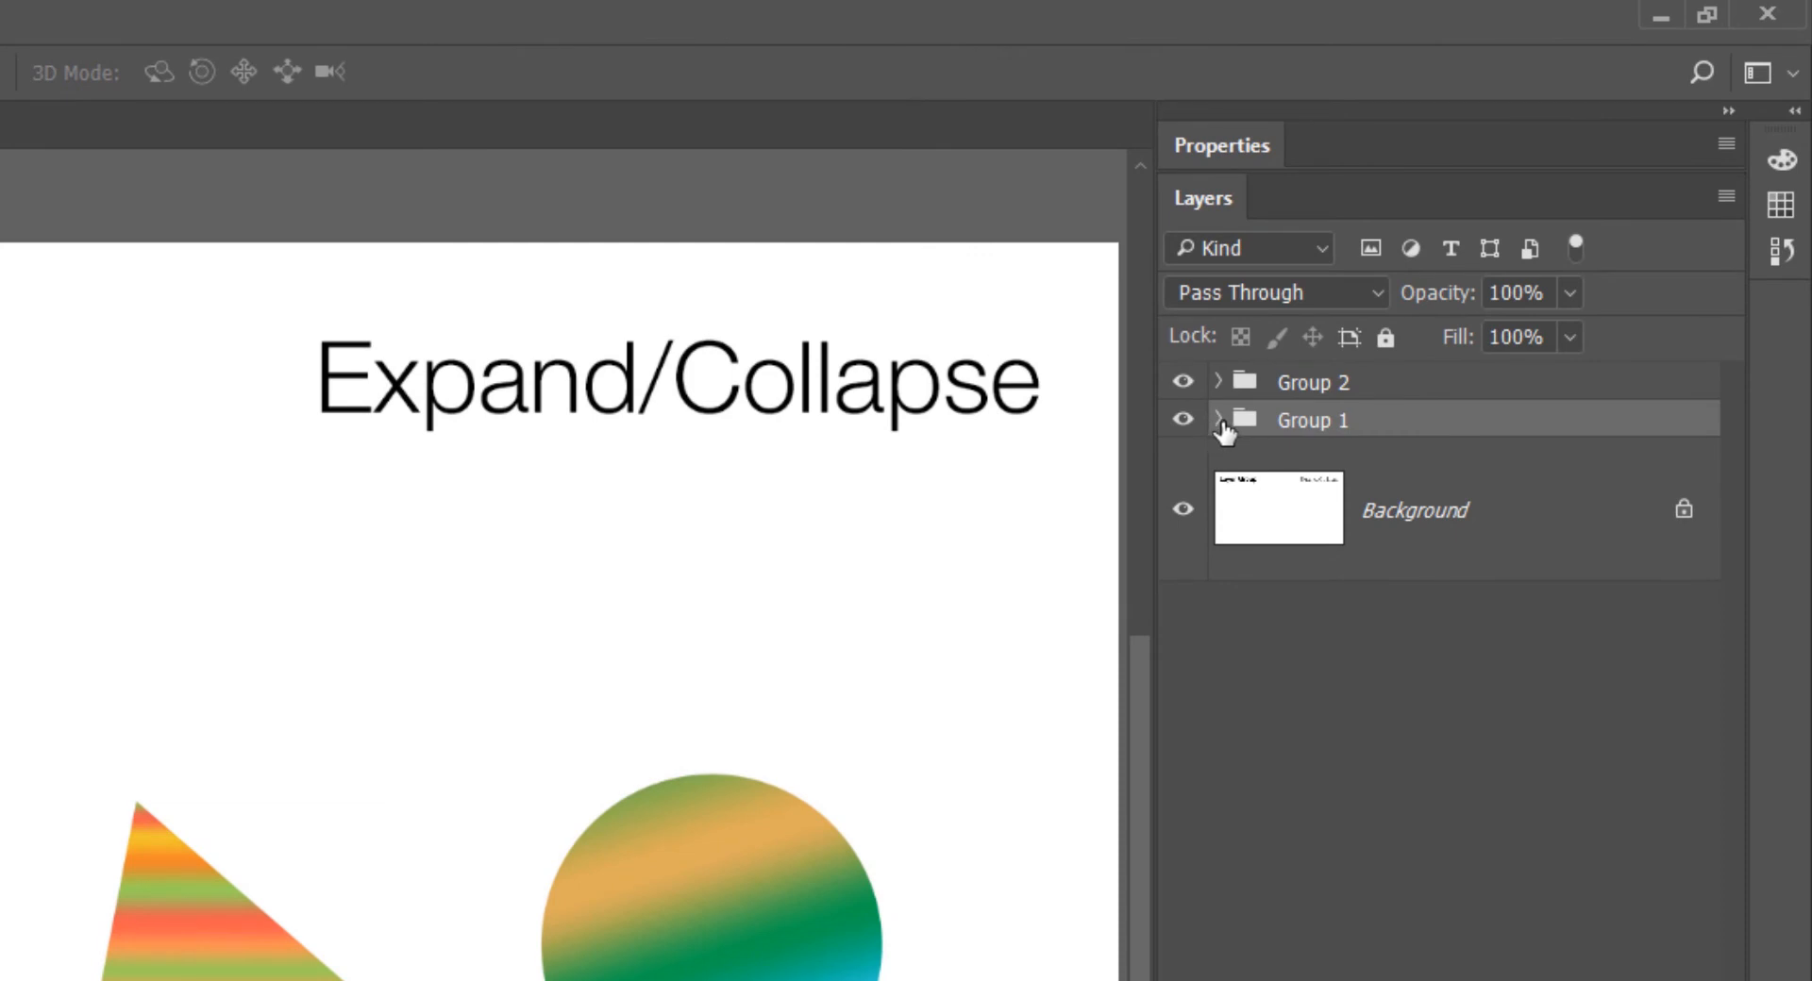
click(1219, 423)
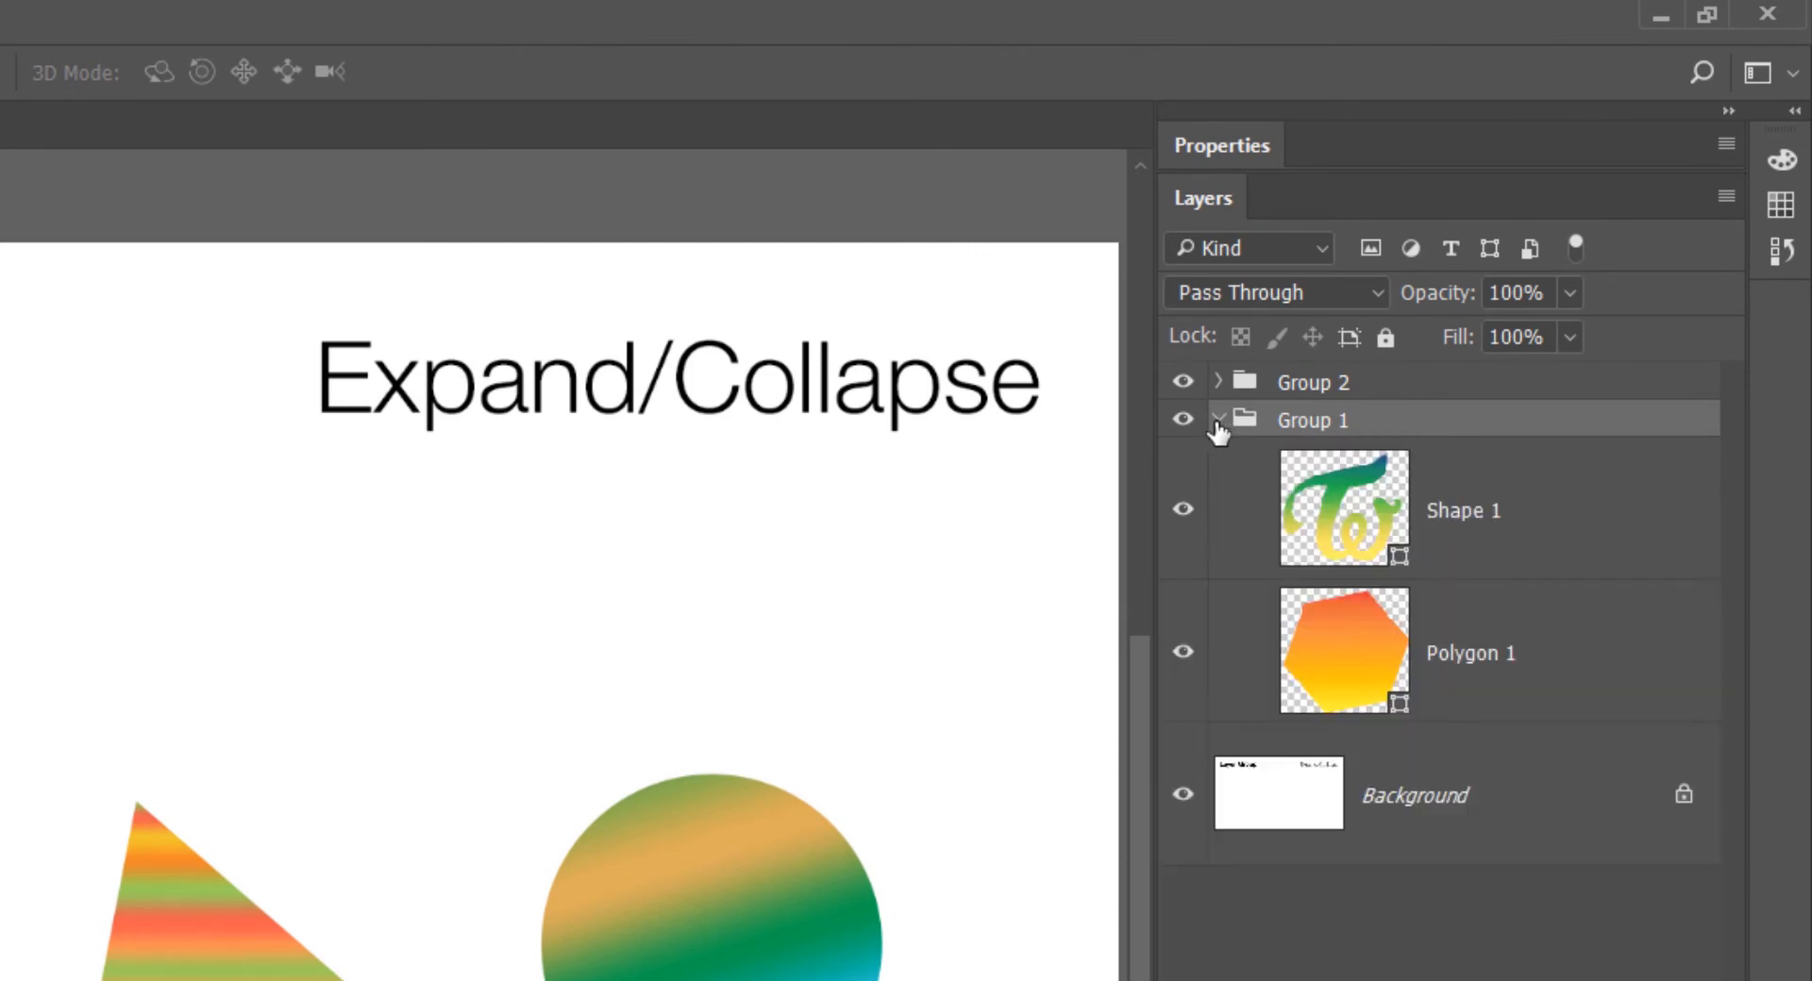
click(1217, 423)
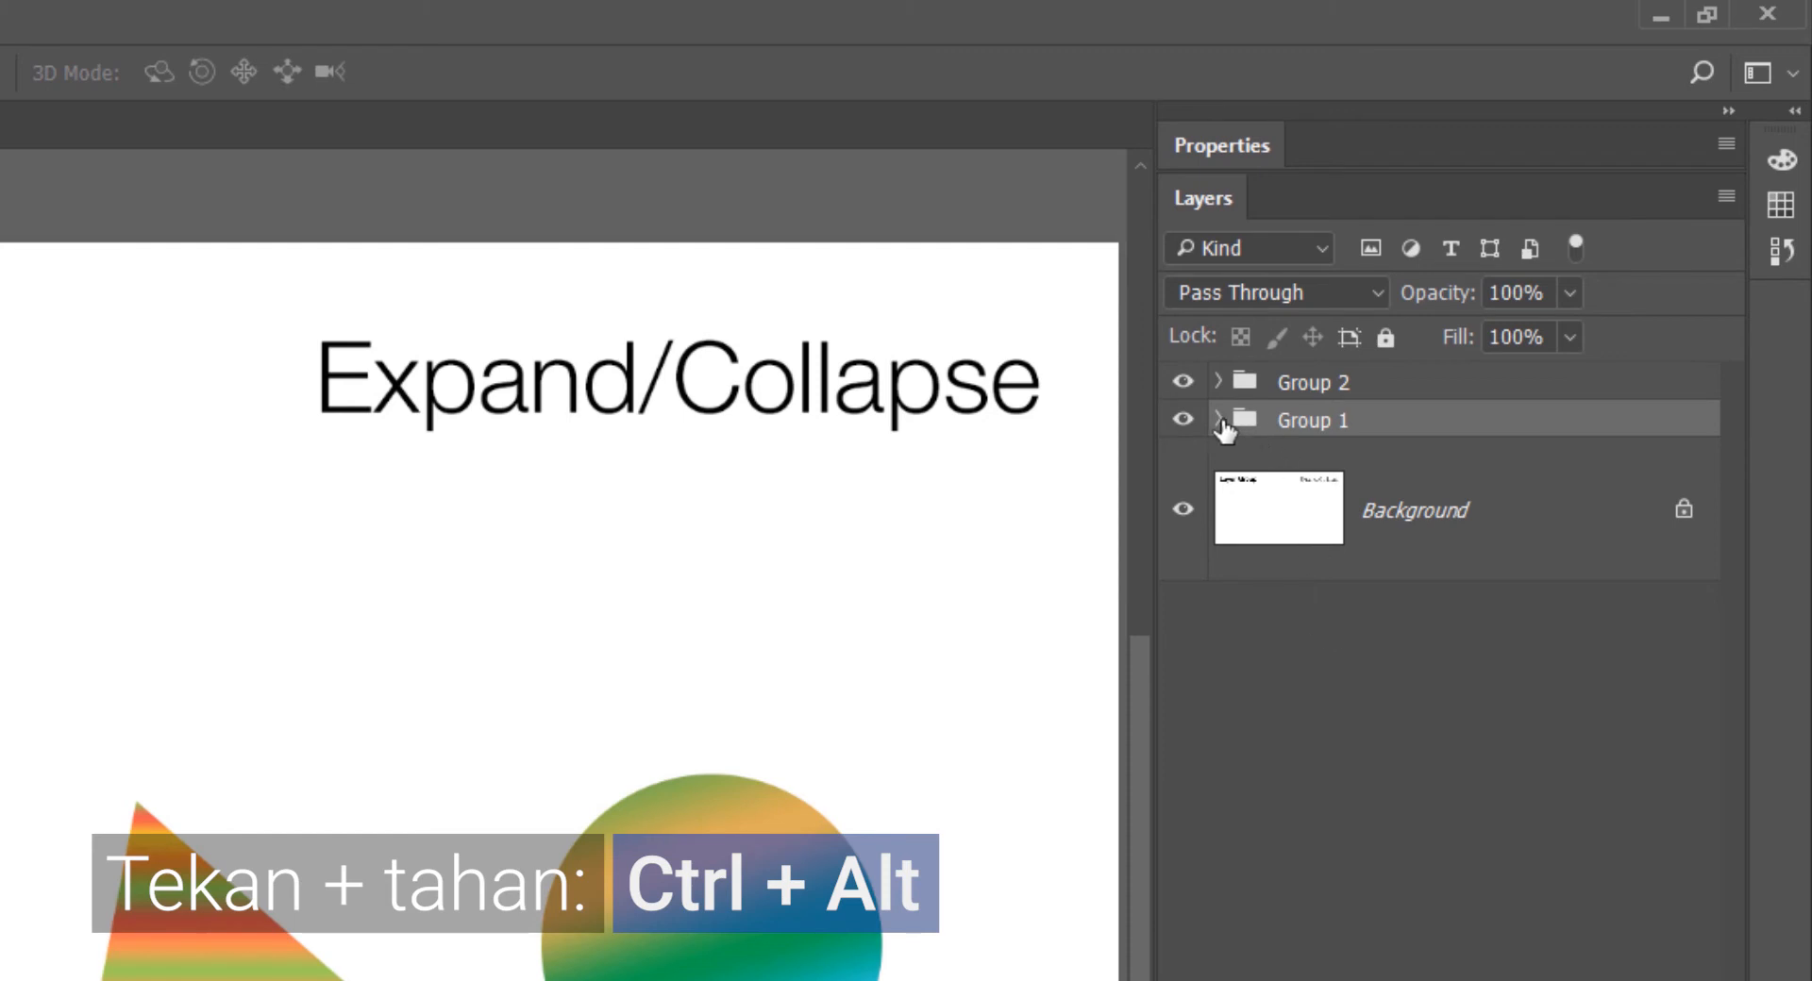
ctrl+alt+click(1218, 420)
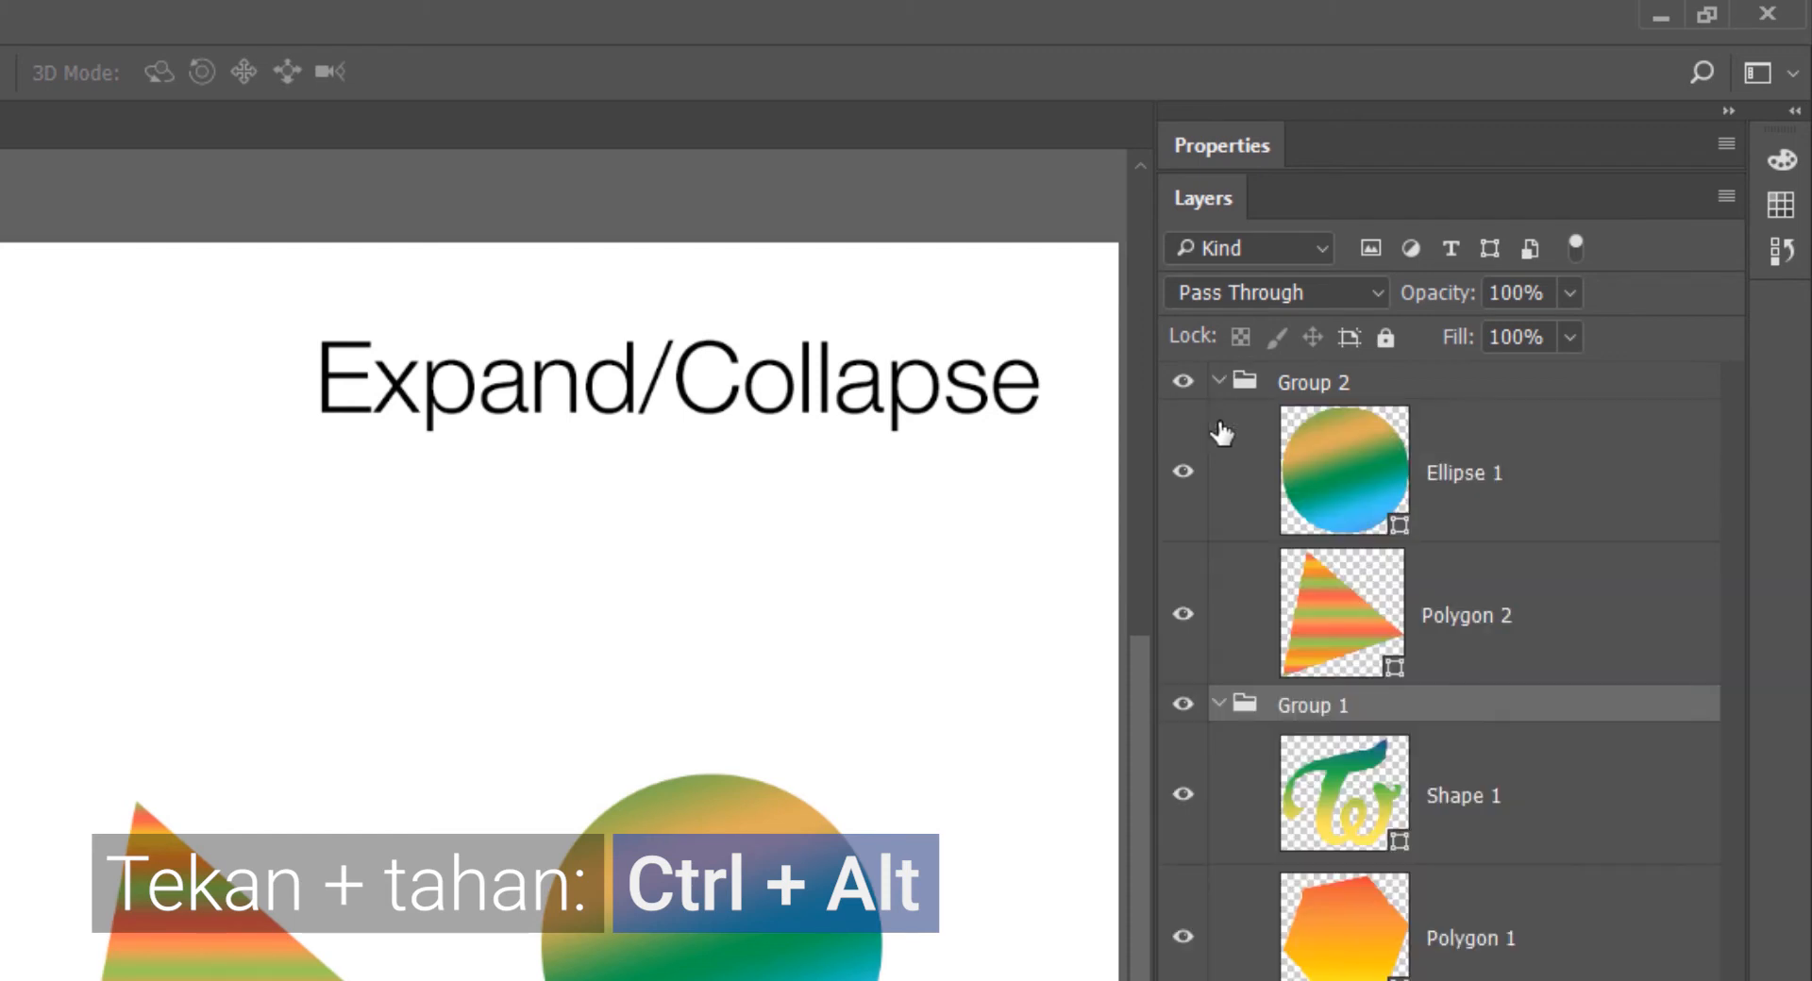